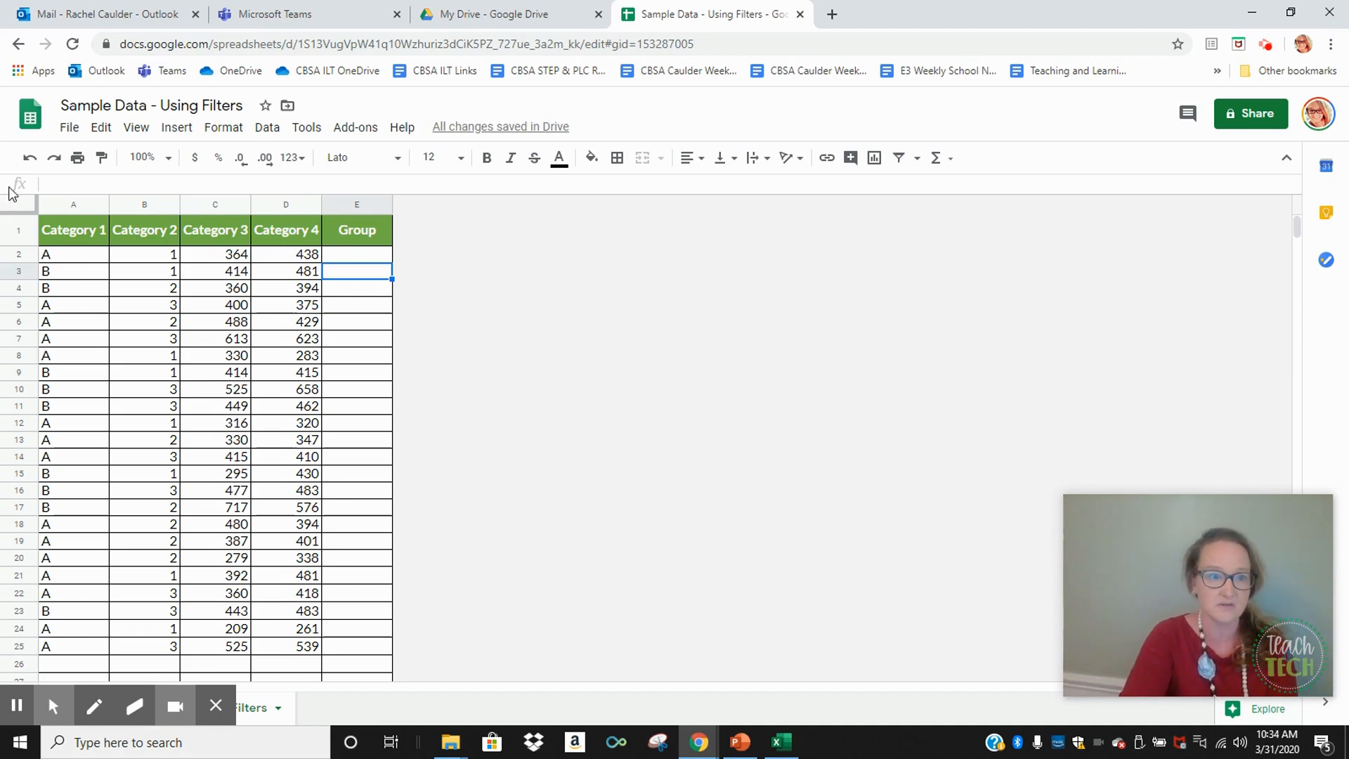
Create a filter on the data table, starting from the Category 1 header cell
left_click(83, 230)
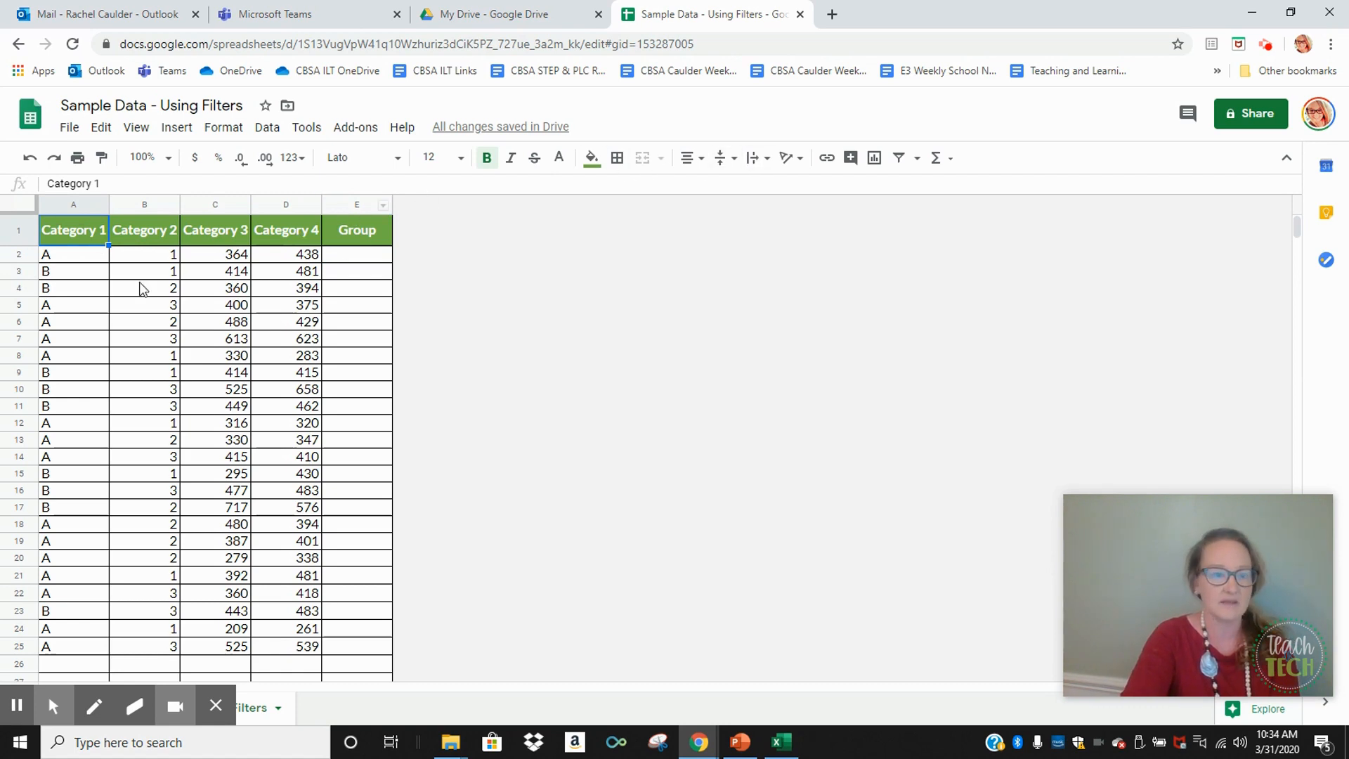
left_click(899, 159)
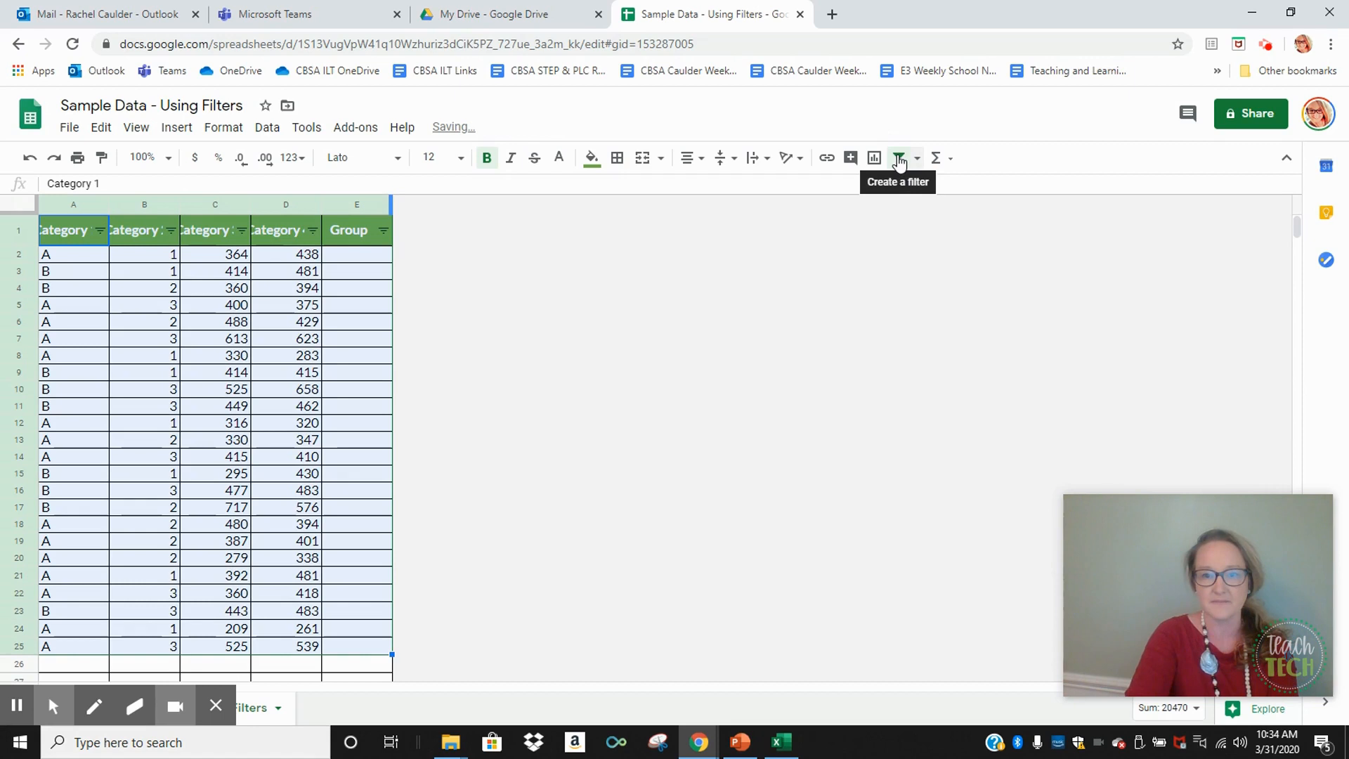
left_click(149, 289)
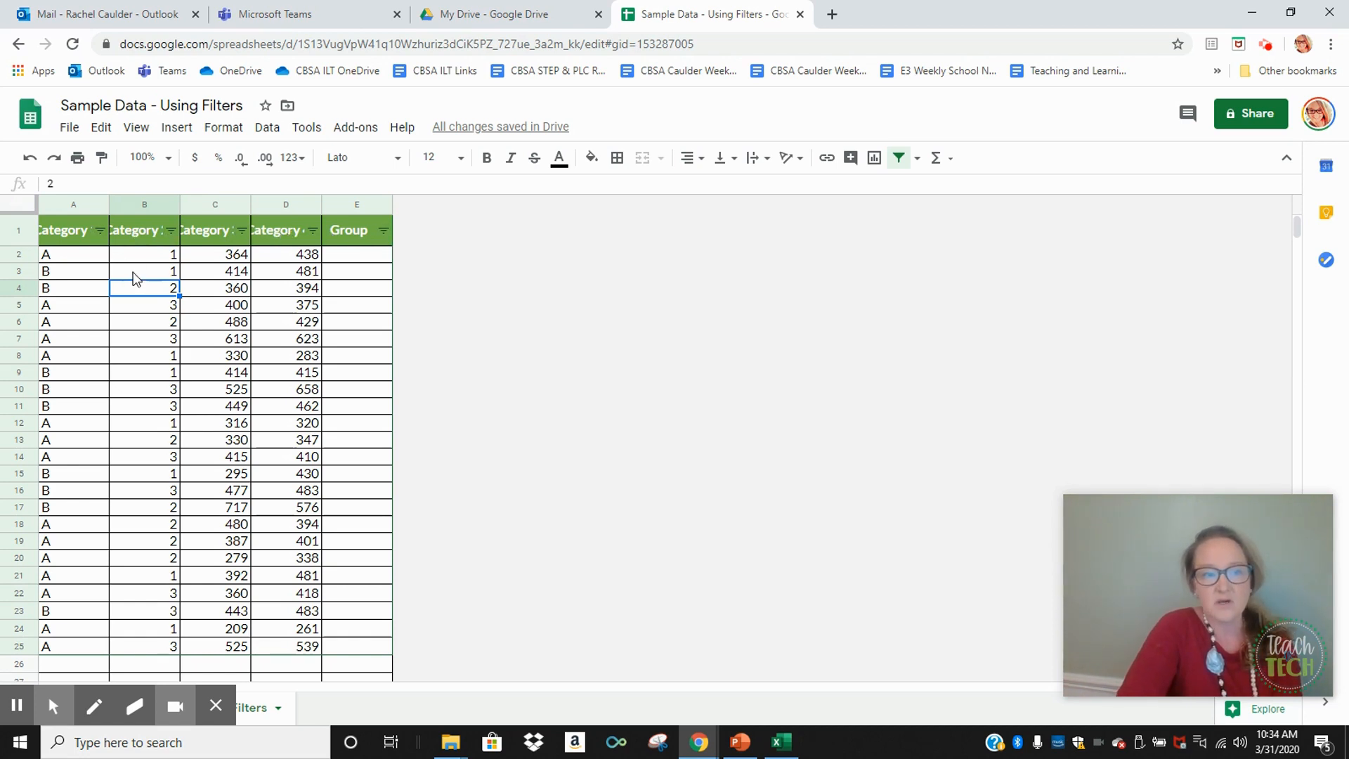
Filter the Category 1 column by values to show only the A rows
left_click(100, 230)
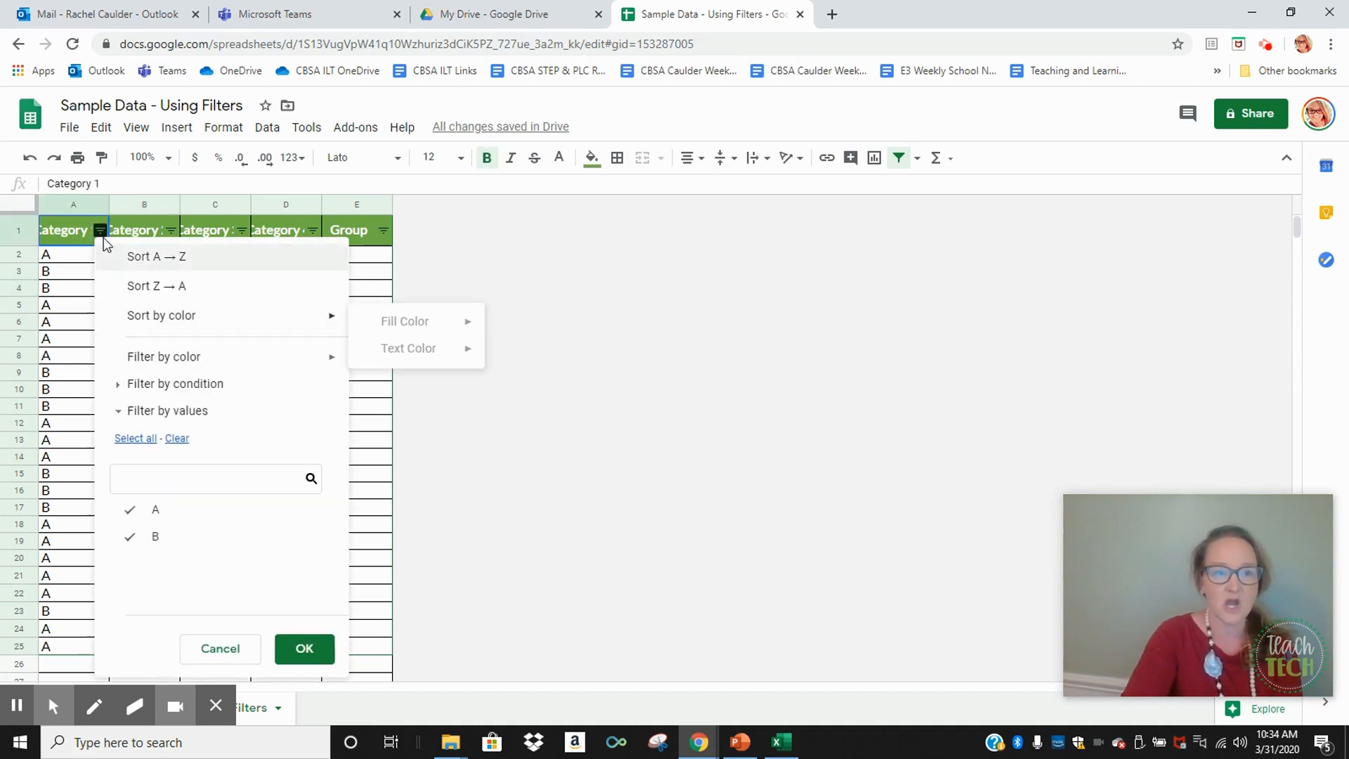
left_click(128, 547)
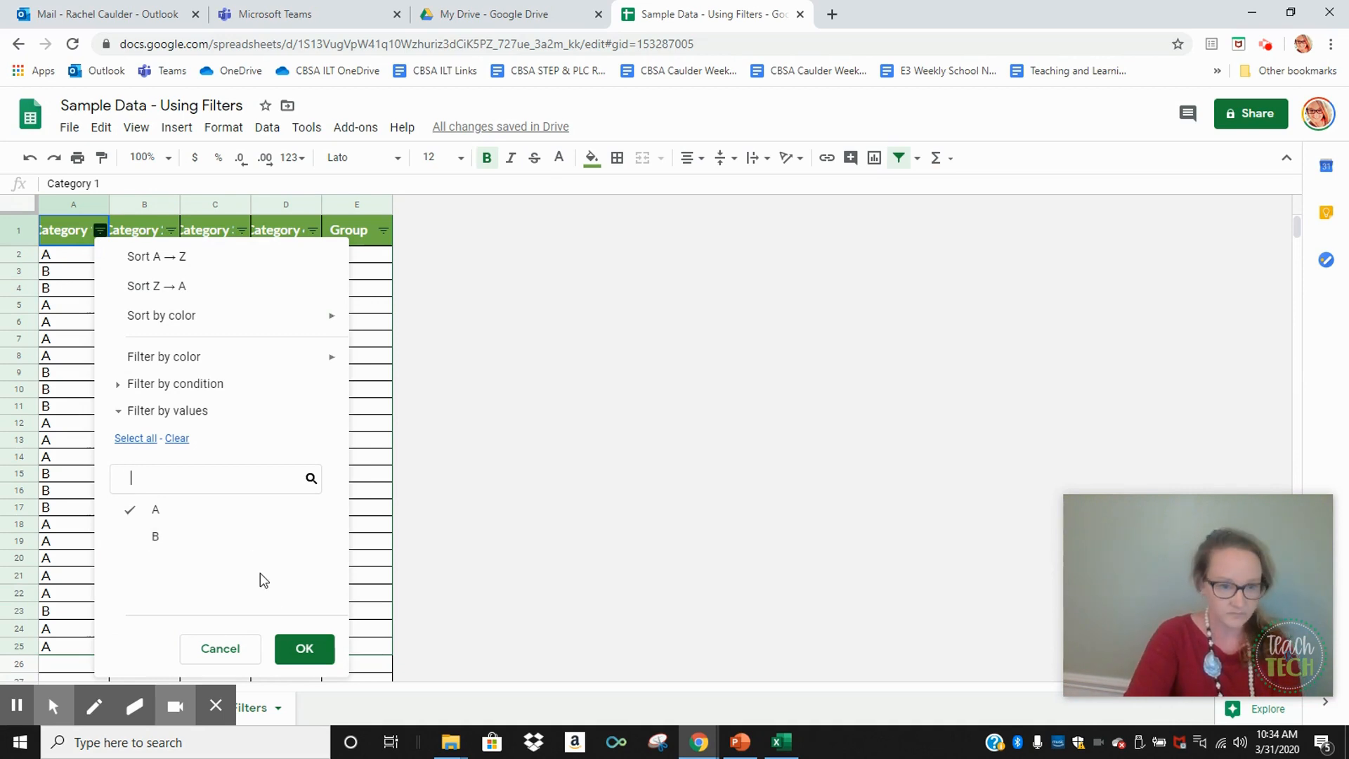
left_click(298, 652)
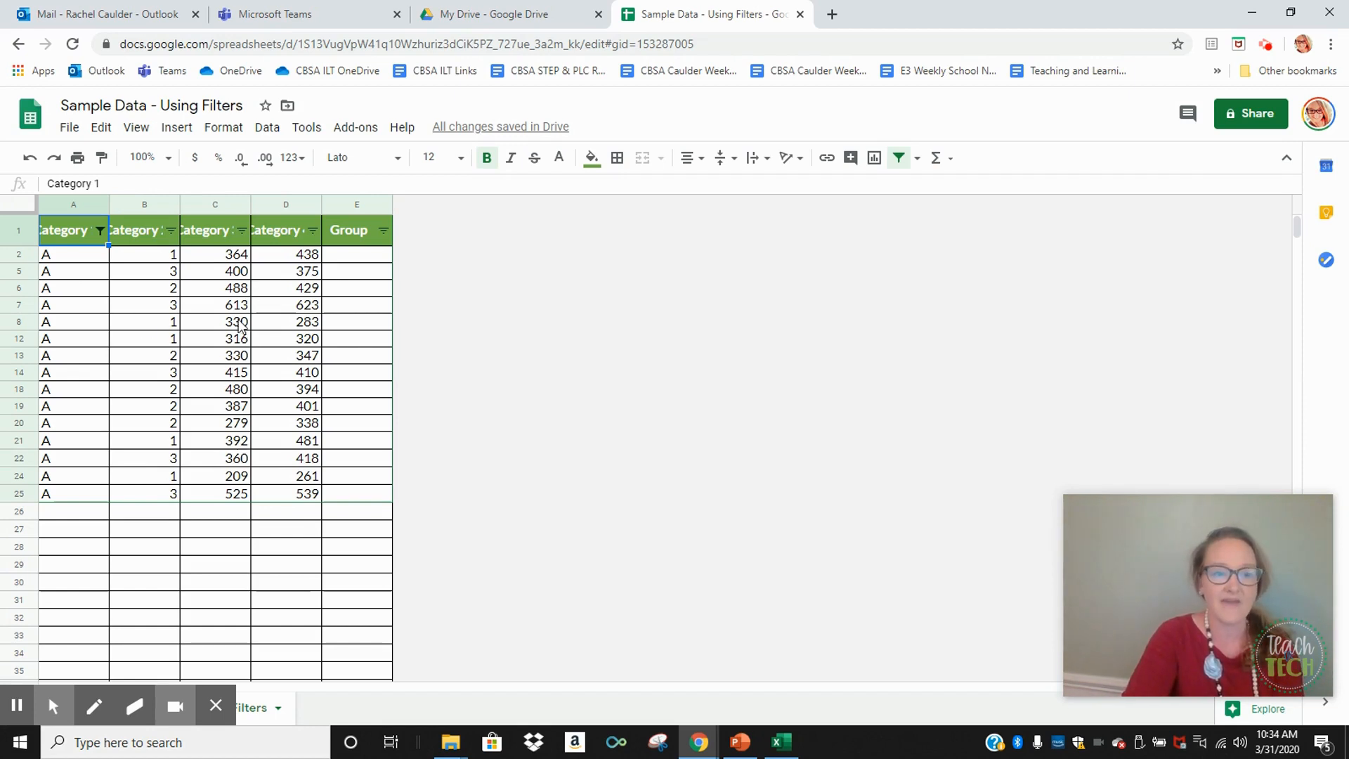
Filter the Category 3 column to show only the values 209, 279, 316, 330, 360, 364, 387 and 392
left_click(243, 232)
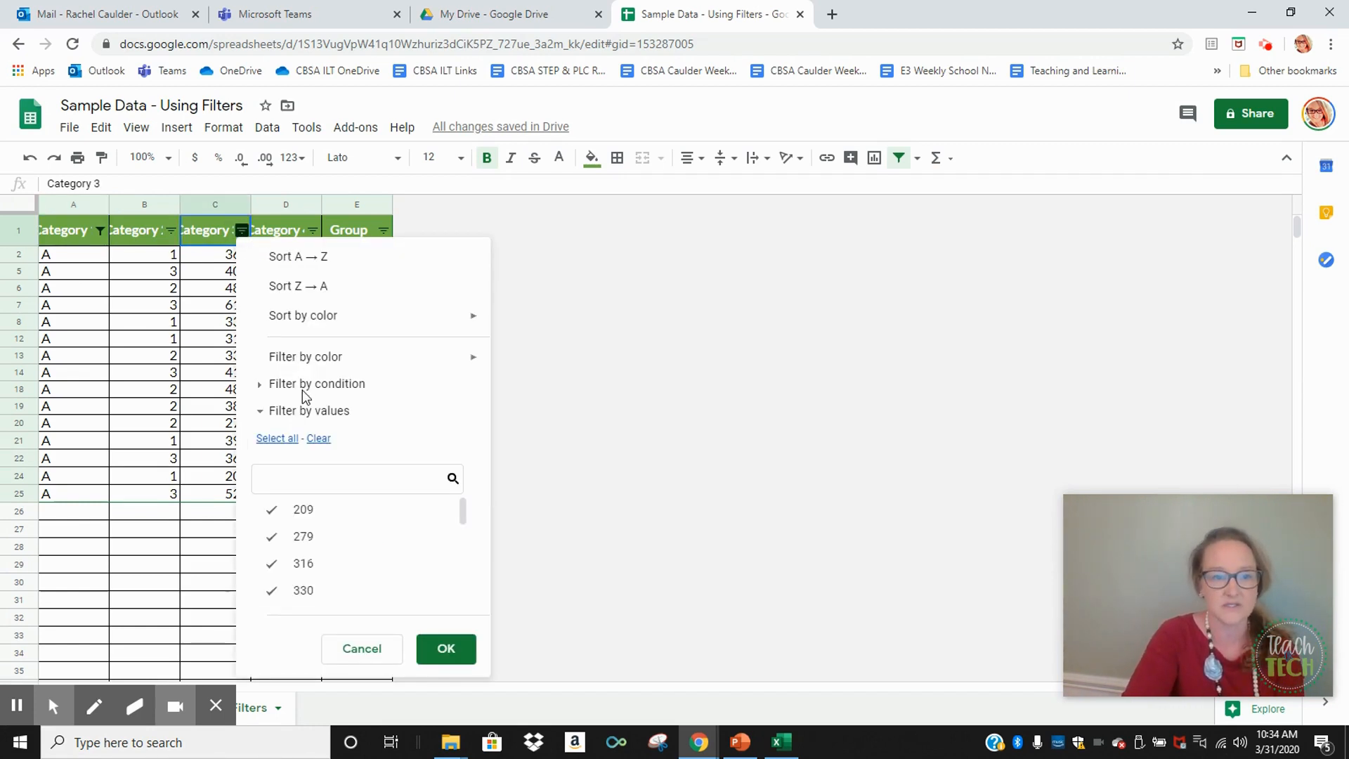
left_click(320, 443)
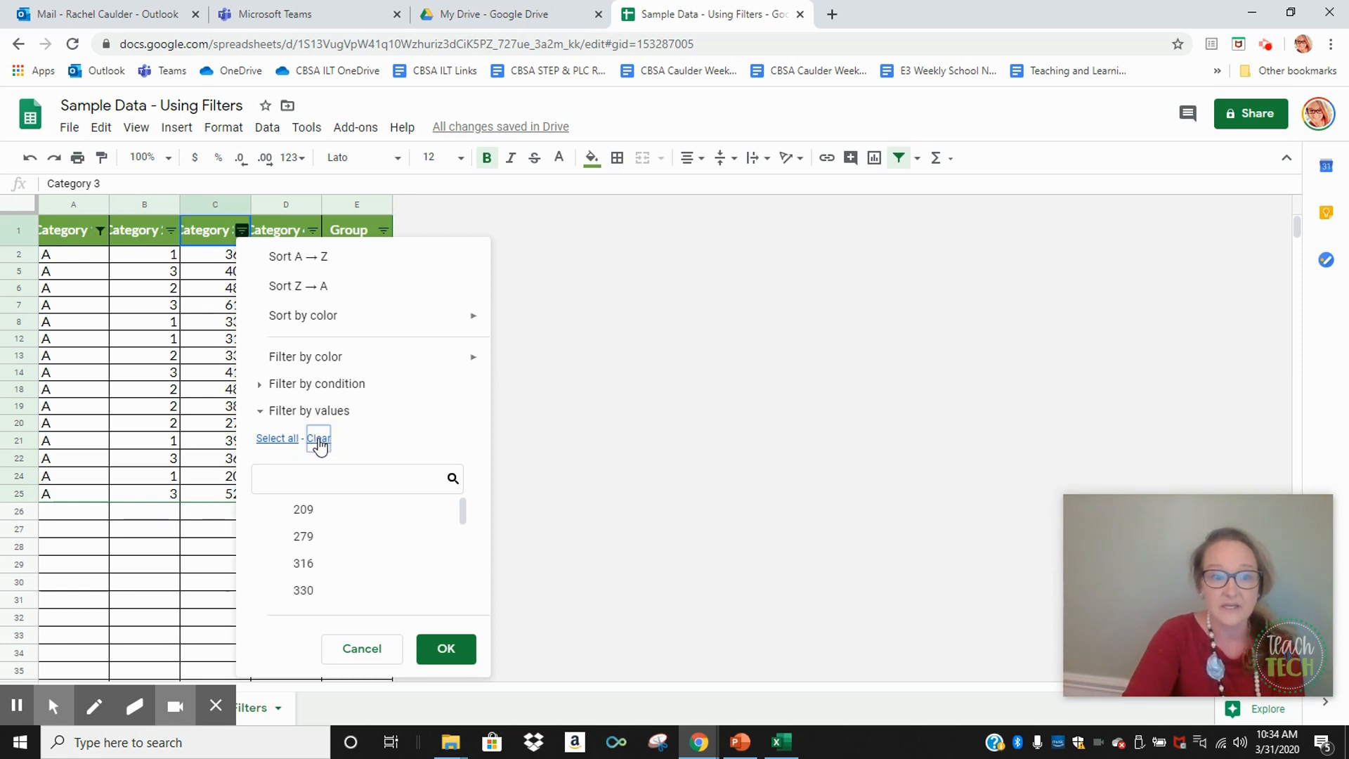
left_click(274, 510)
left_click(275, 535)
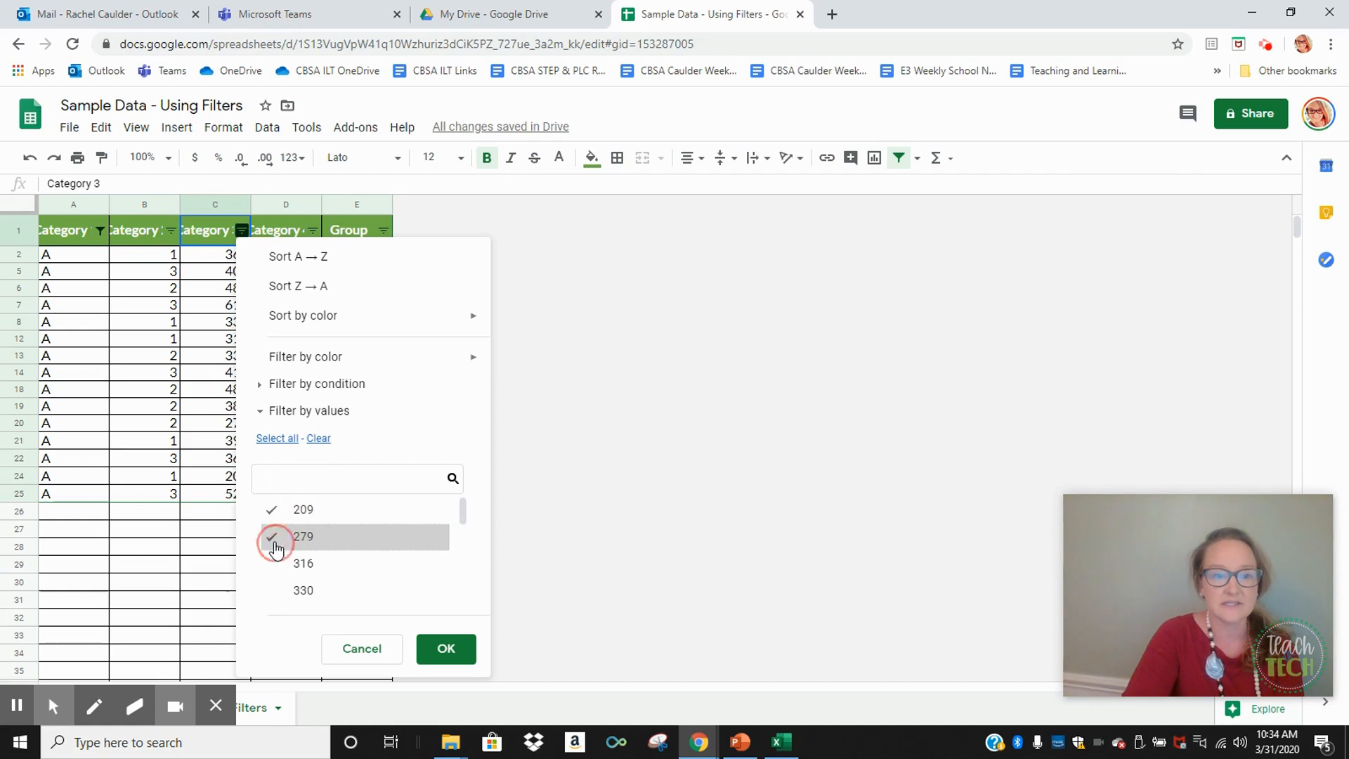
left_click(274, 564)
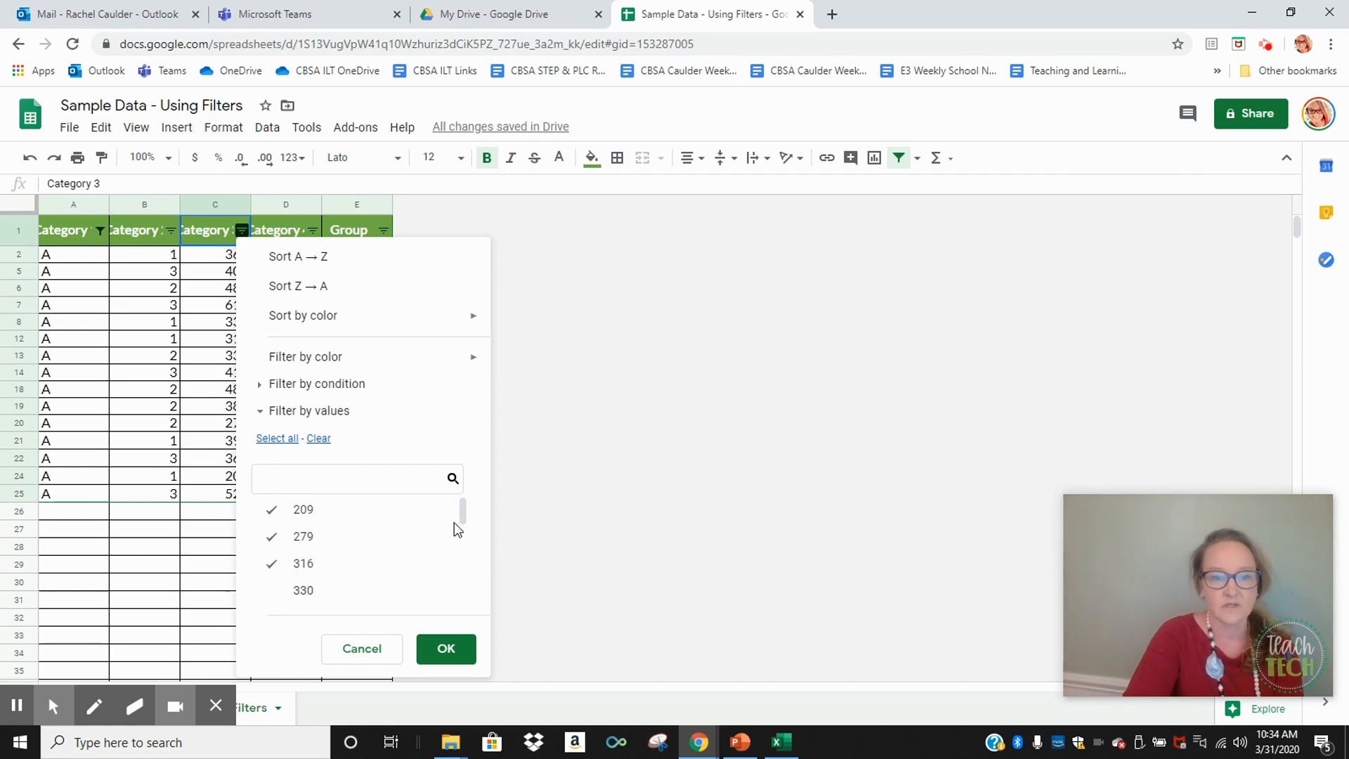
left_click_drag(462, 512, 462, 534)
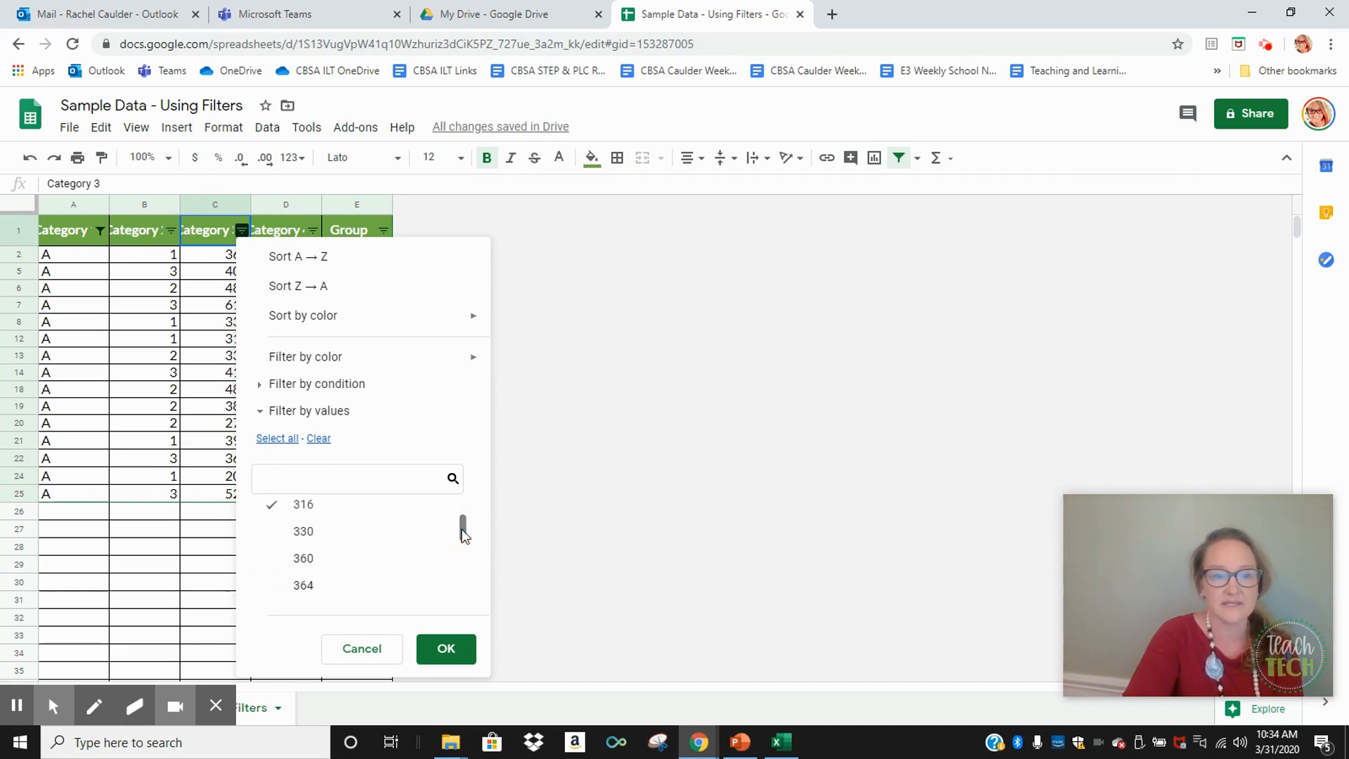
left_click(275, 533)
left_click(276, 563)
left_click(276, 585)
left_click_drag(460, 540, 464, 562)
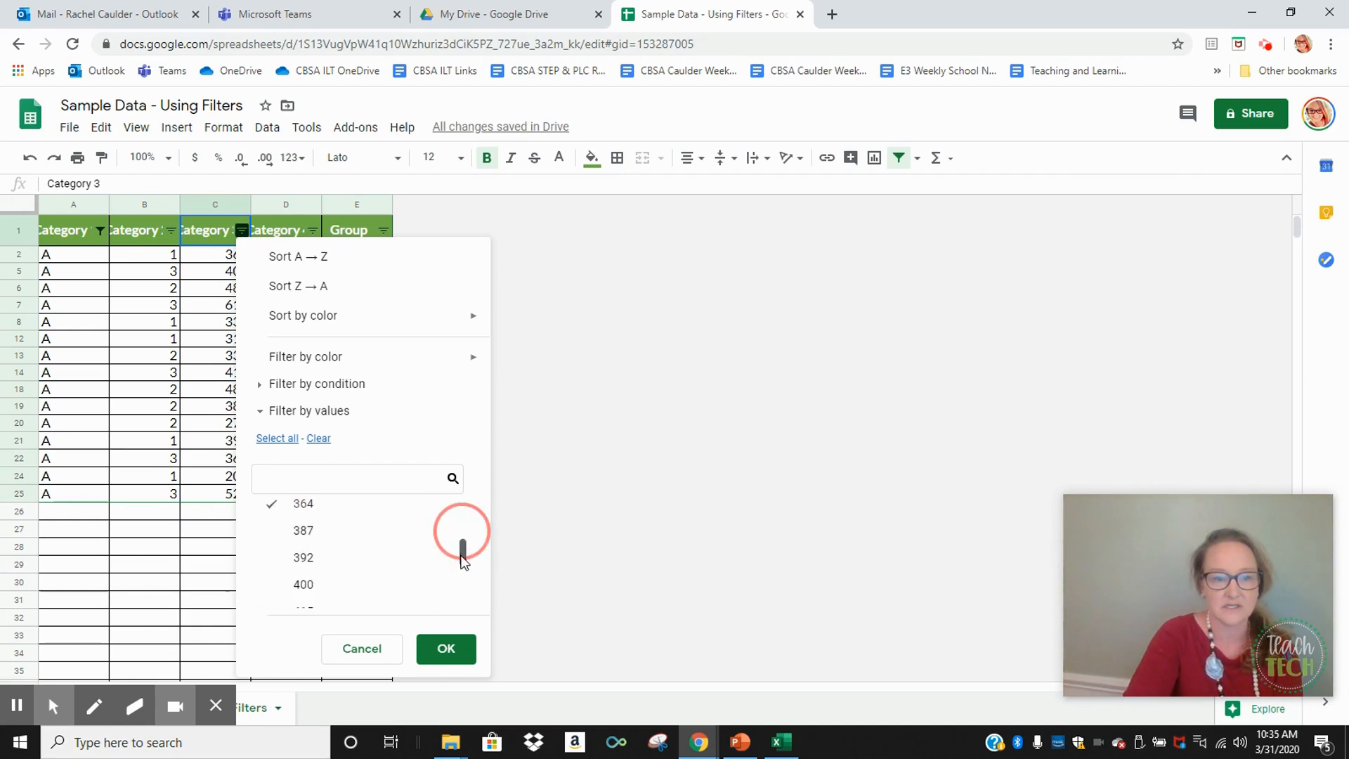
left_click(274, 540)
left_click(275, 567)
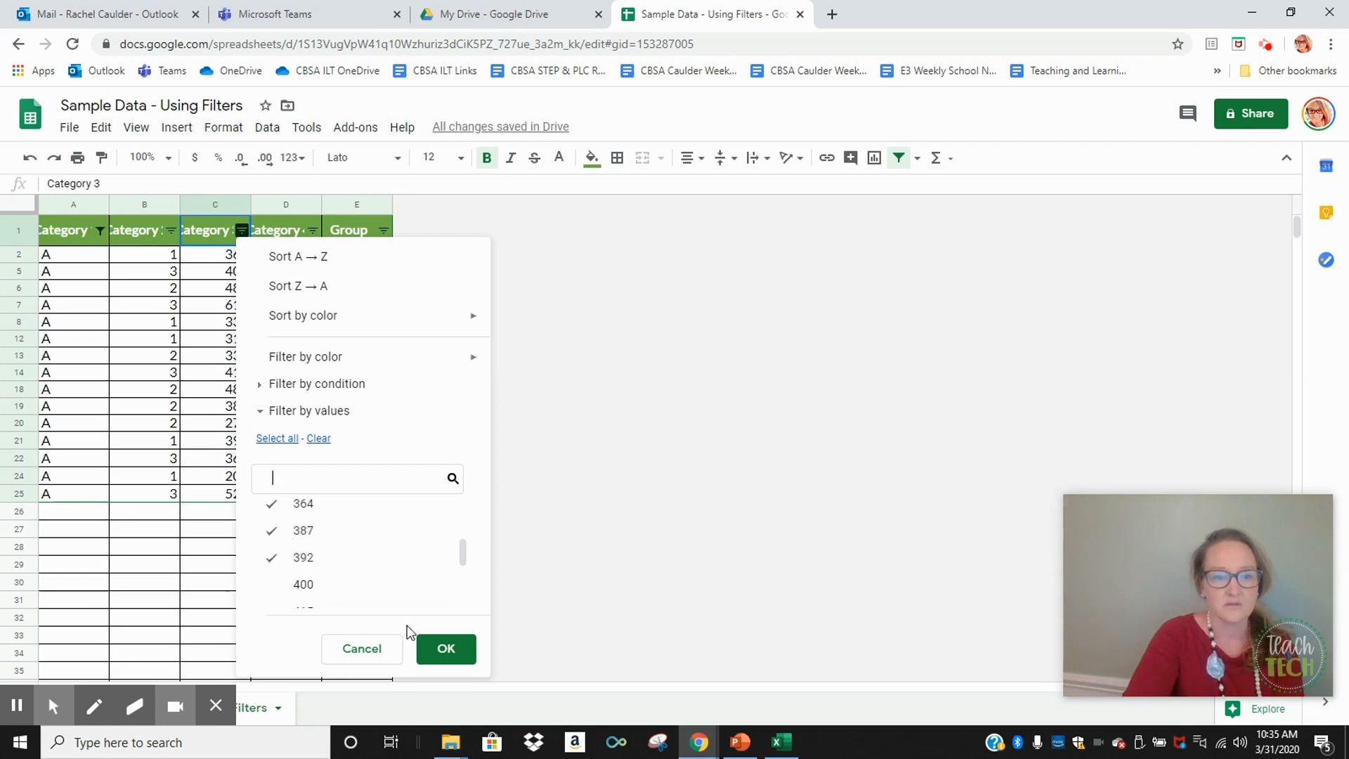
left_click(449, 650)
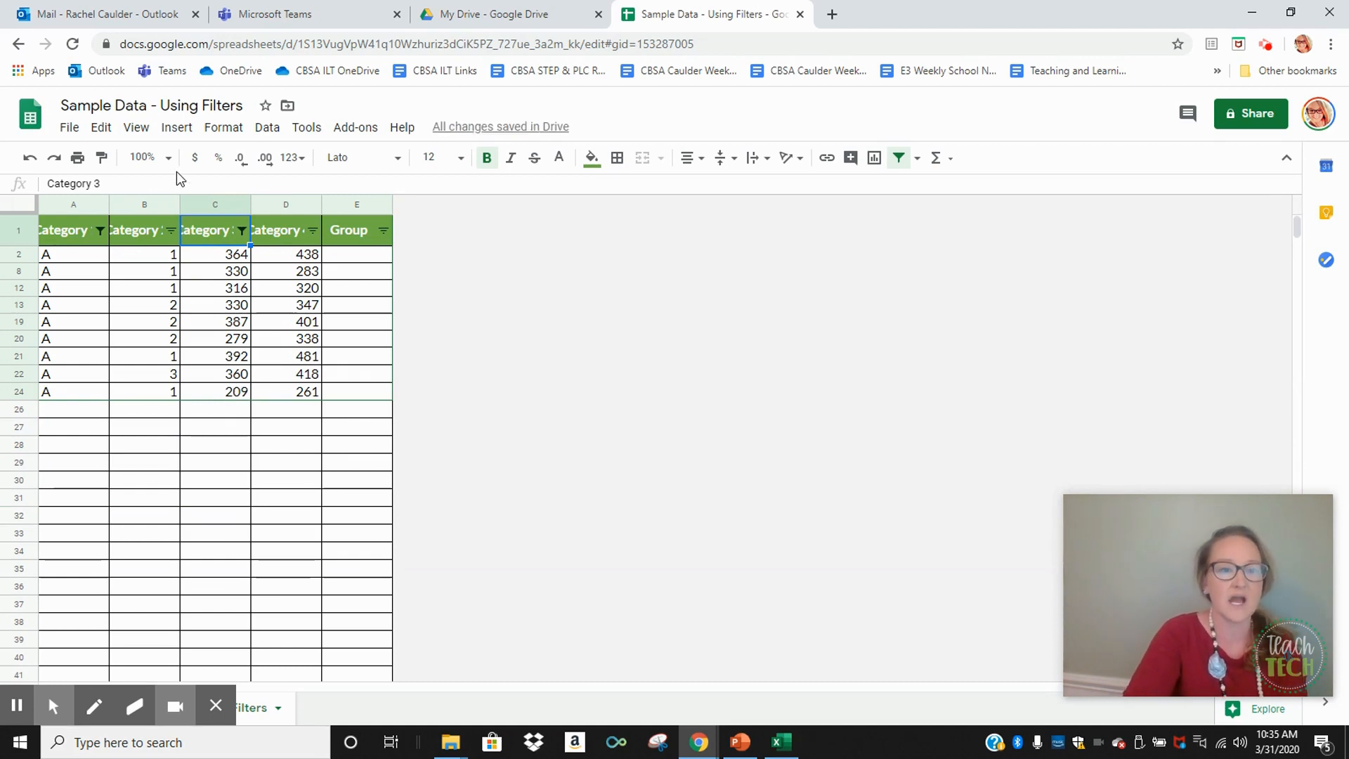
Filter the Category 2 column to show only value 1, excluding 2 and 3
left_click(173, 234)
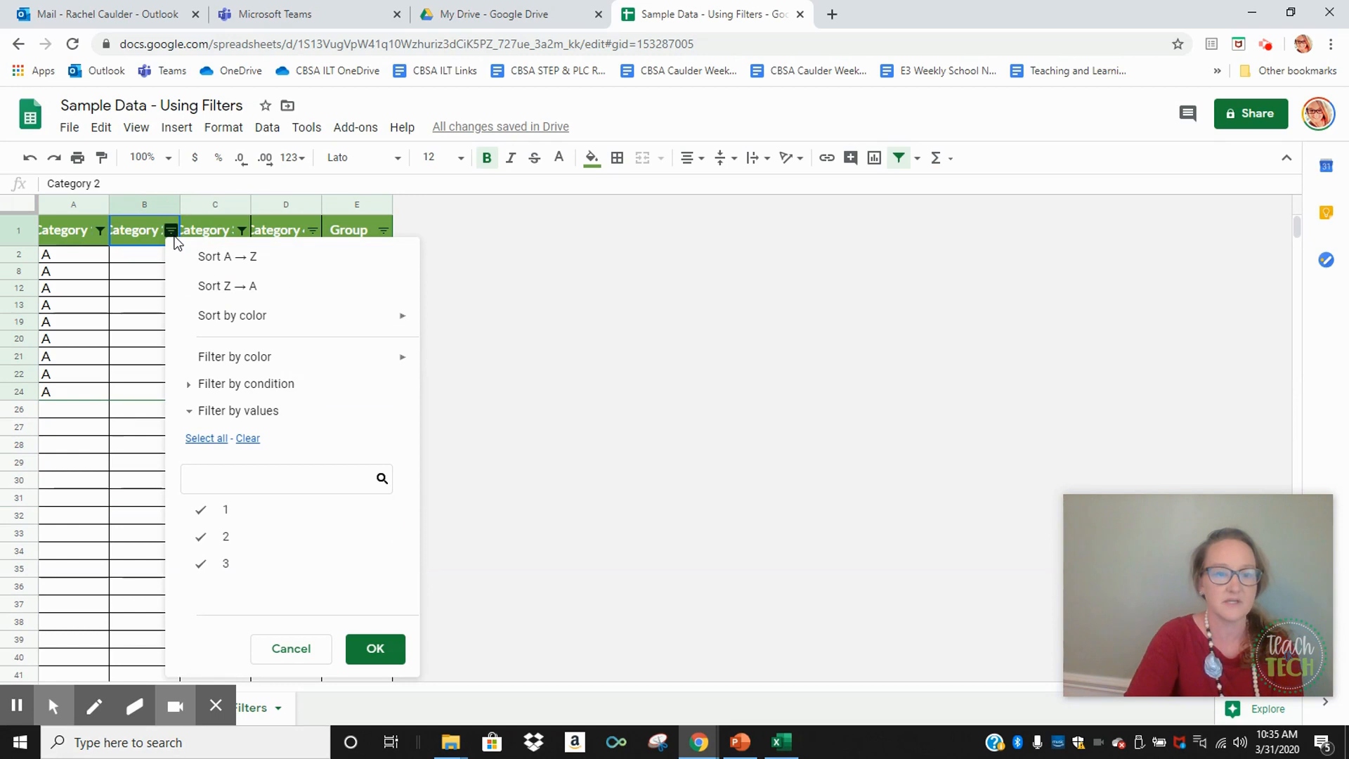
left_click(209, 540)
left_click(205, 563)
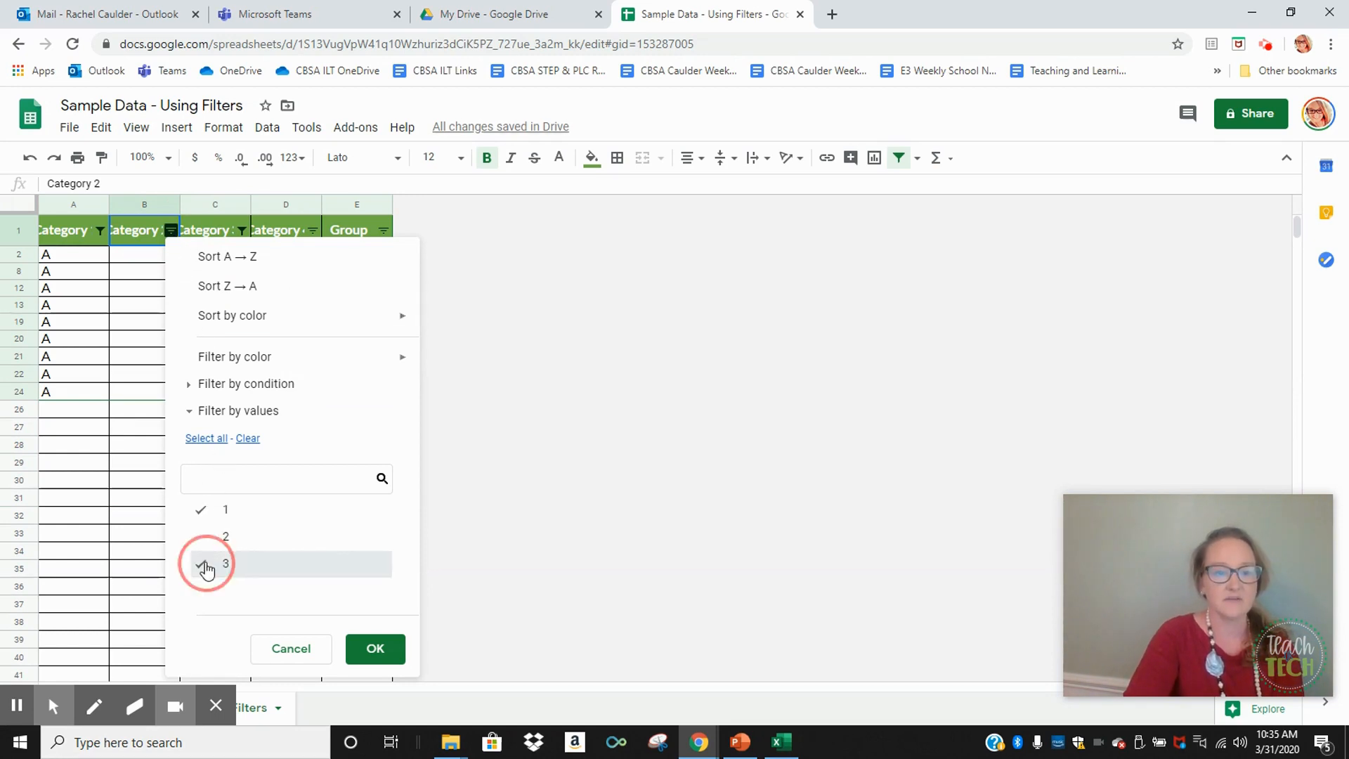
left_click(373, 647)
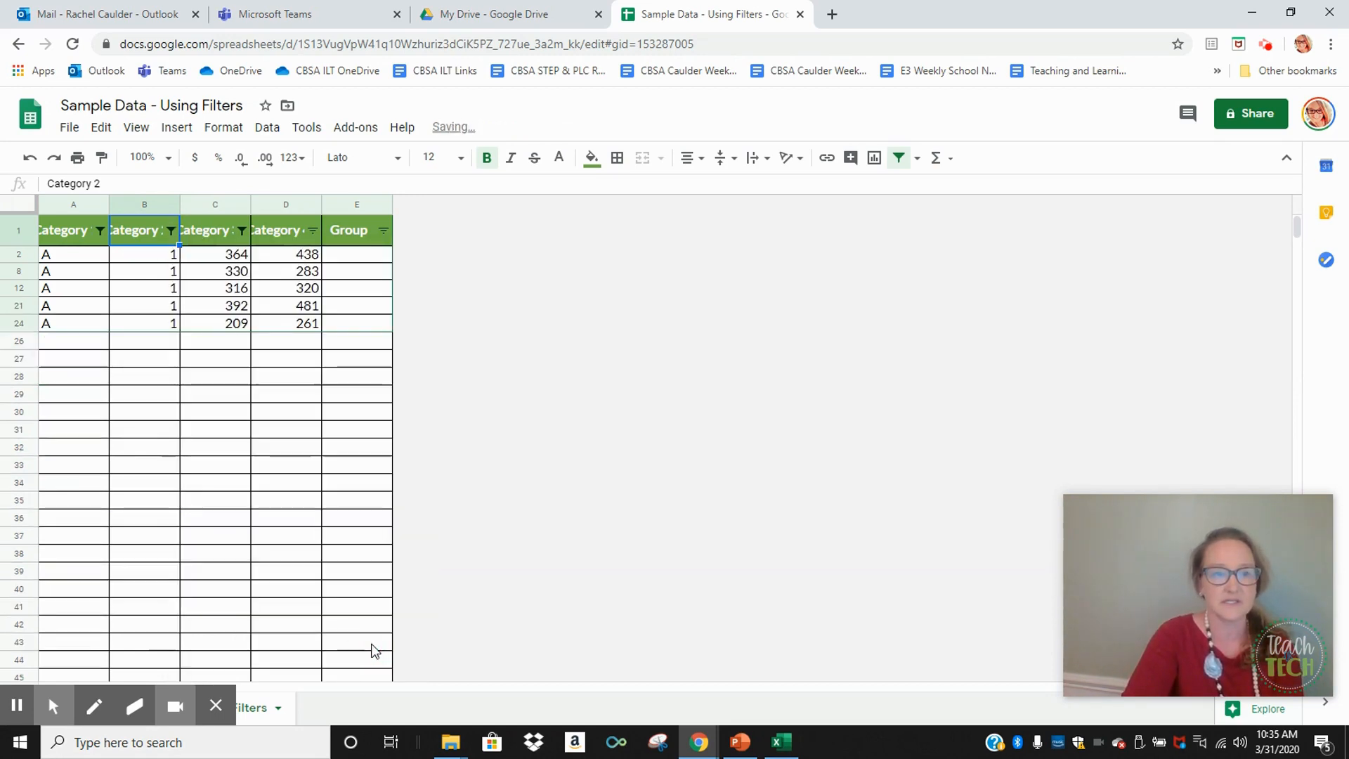
Enter 1 in the Group column for each of the filtered rows 2, 8, 12, 21 and 24
left_click(365, 261)
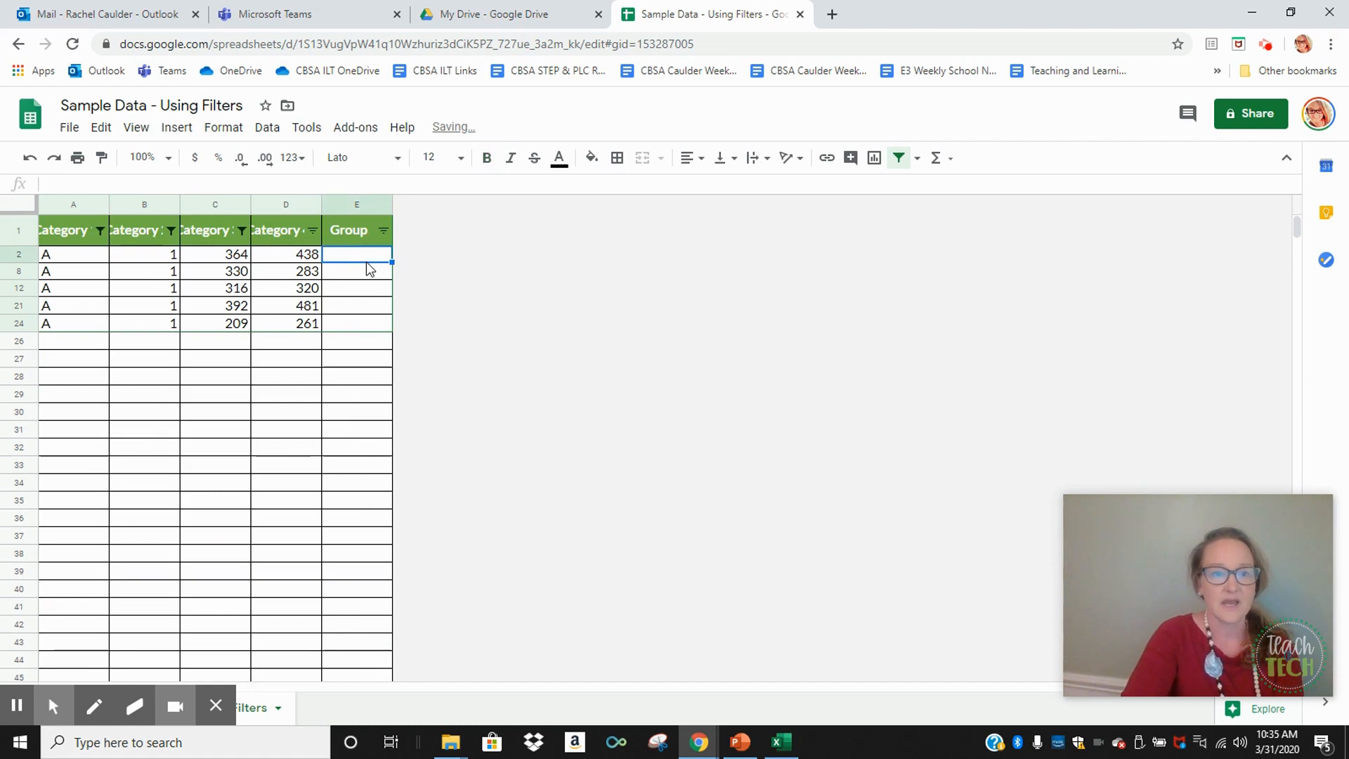
type("1")
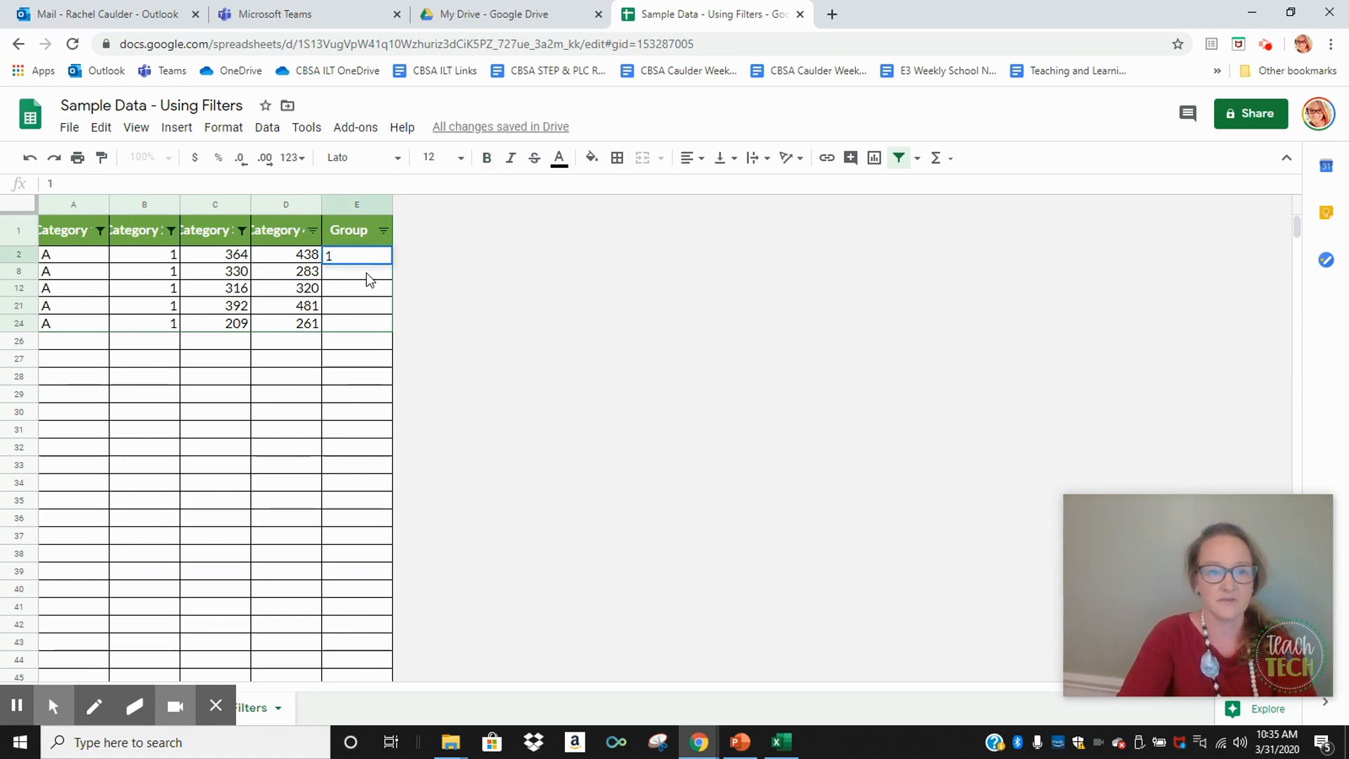
left_click(366, 272)
type("1")
left_click(365, 288)
type("1")
left_click(361, 306)
type("1")
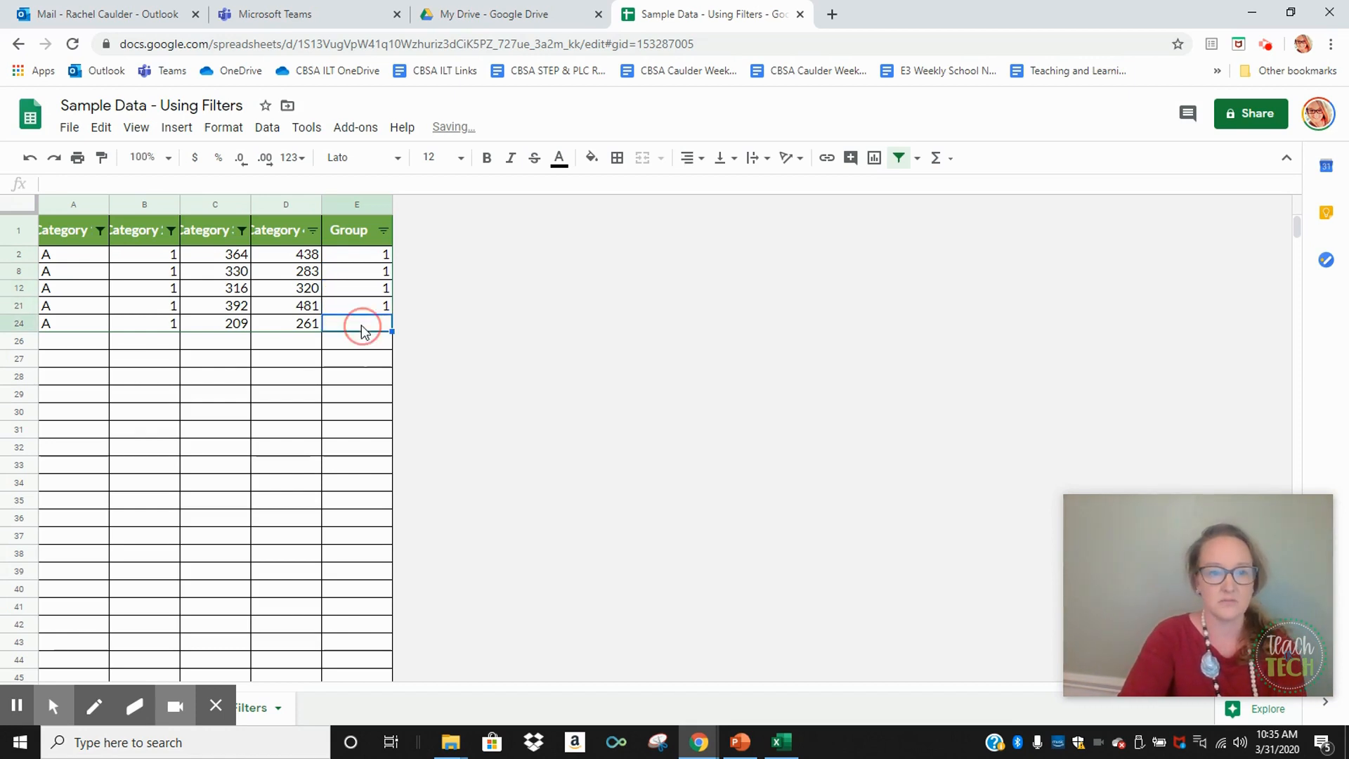
left_click(361, 323)
type("1")
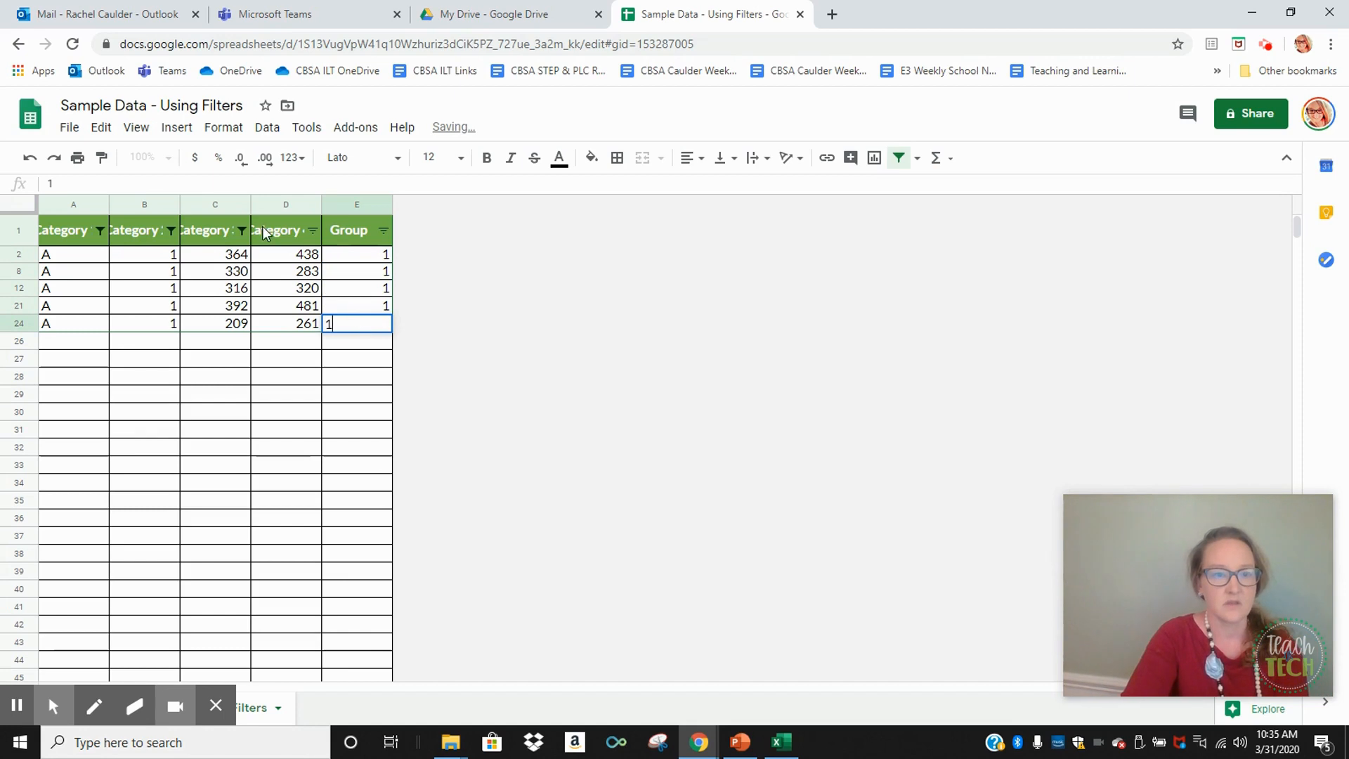
Reselect all values in the Category 1, Category 2 and Category 3 filters to show every row
left_click(99, 230)
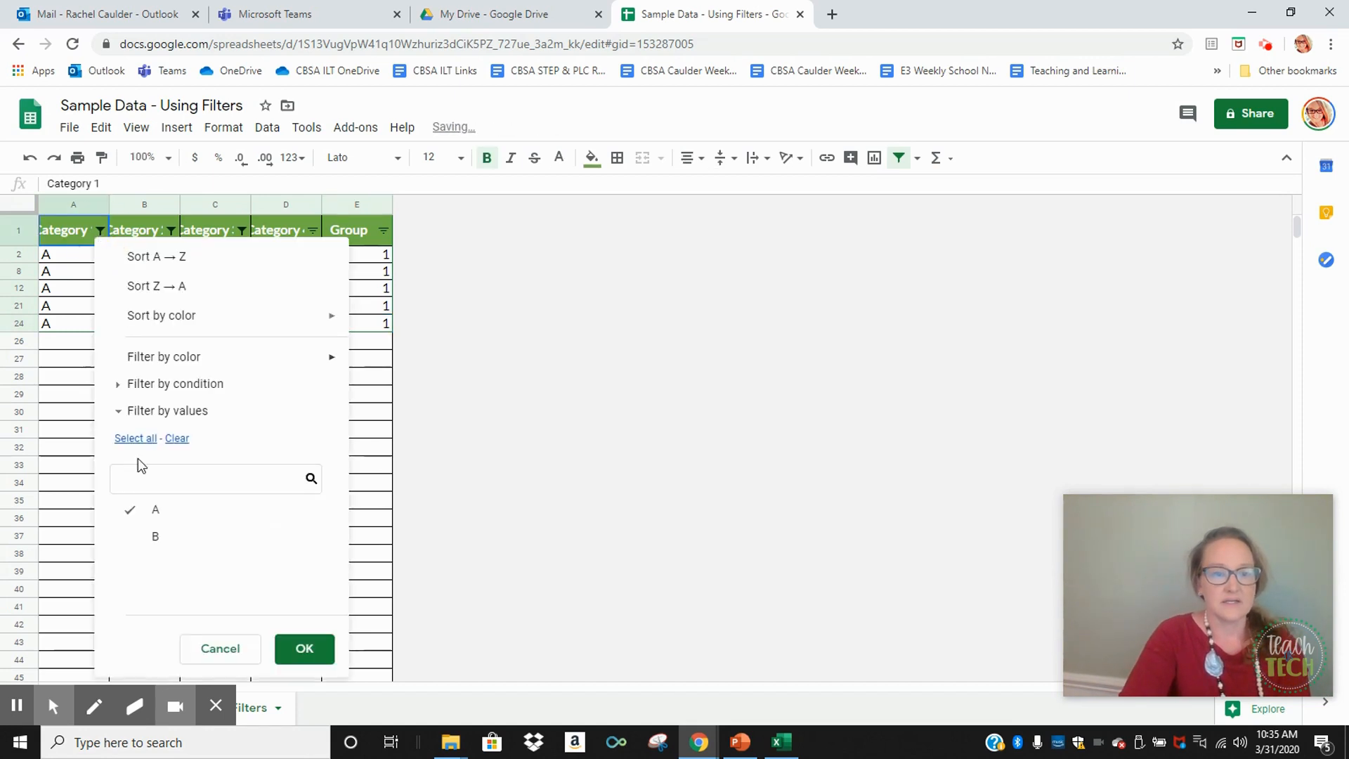
left_click(134, 439)
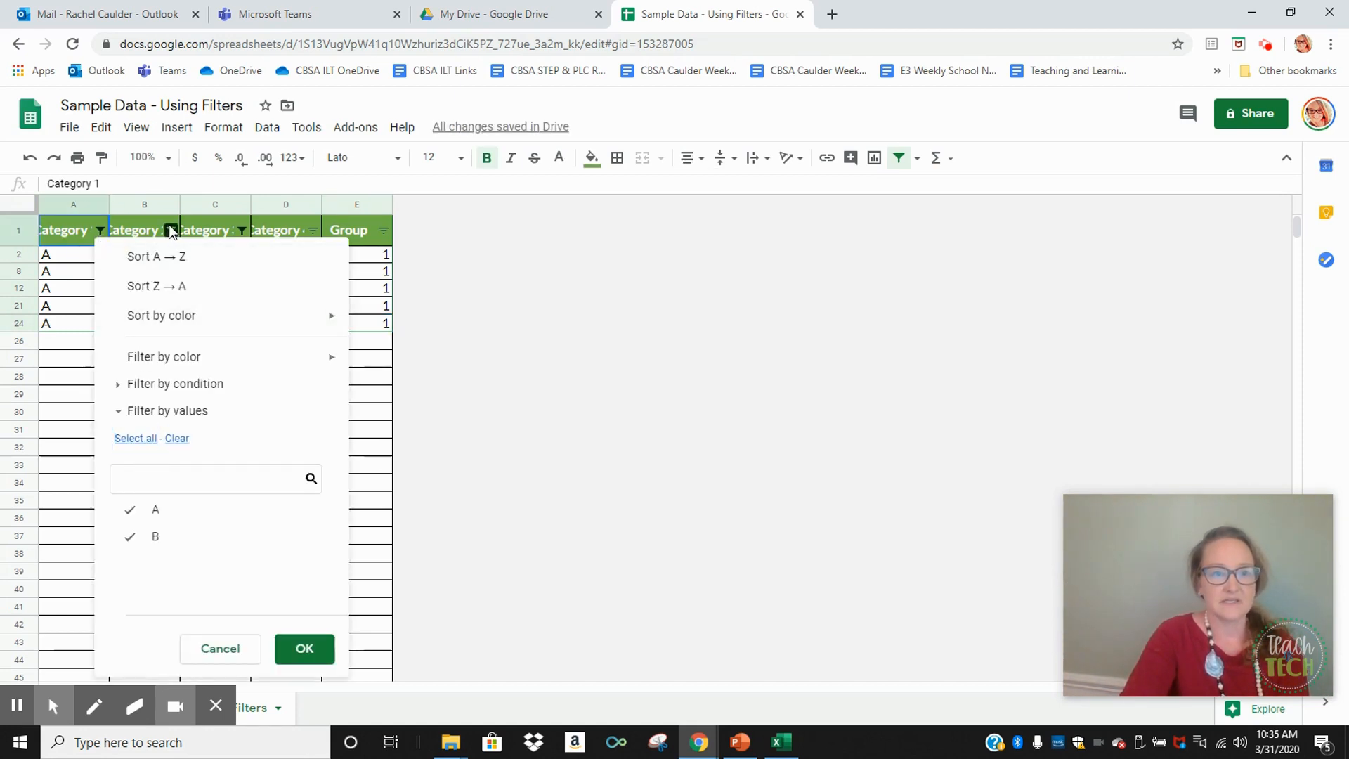
left_click(303, 648)
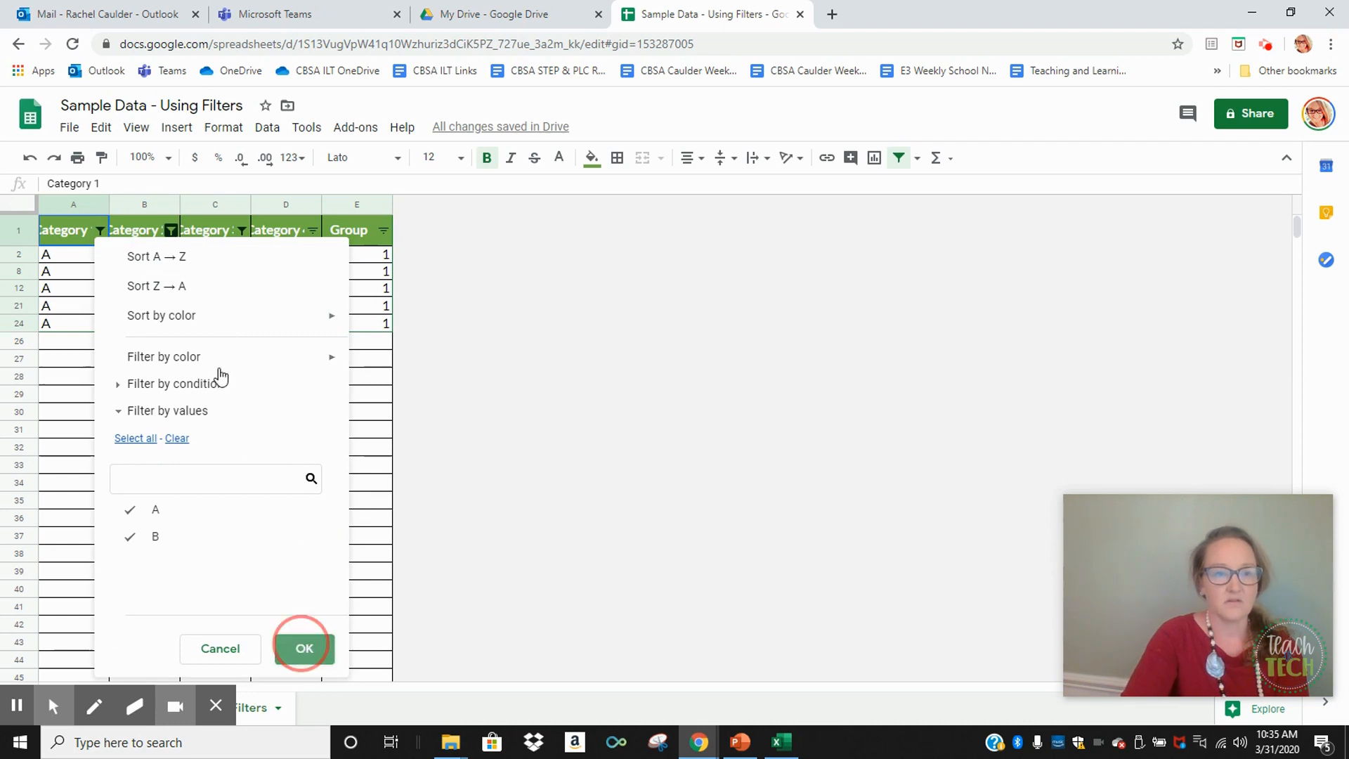
left_click(172, 231)
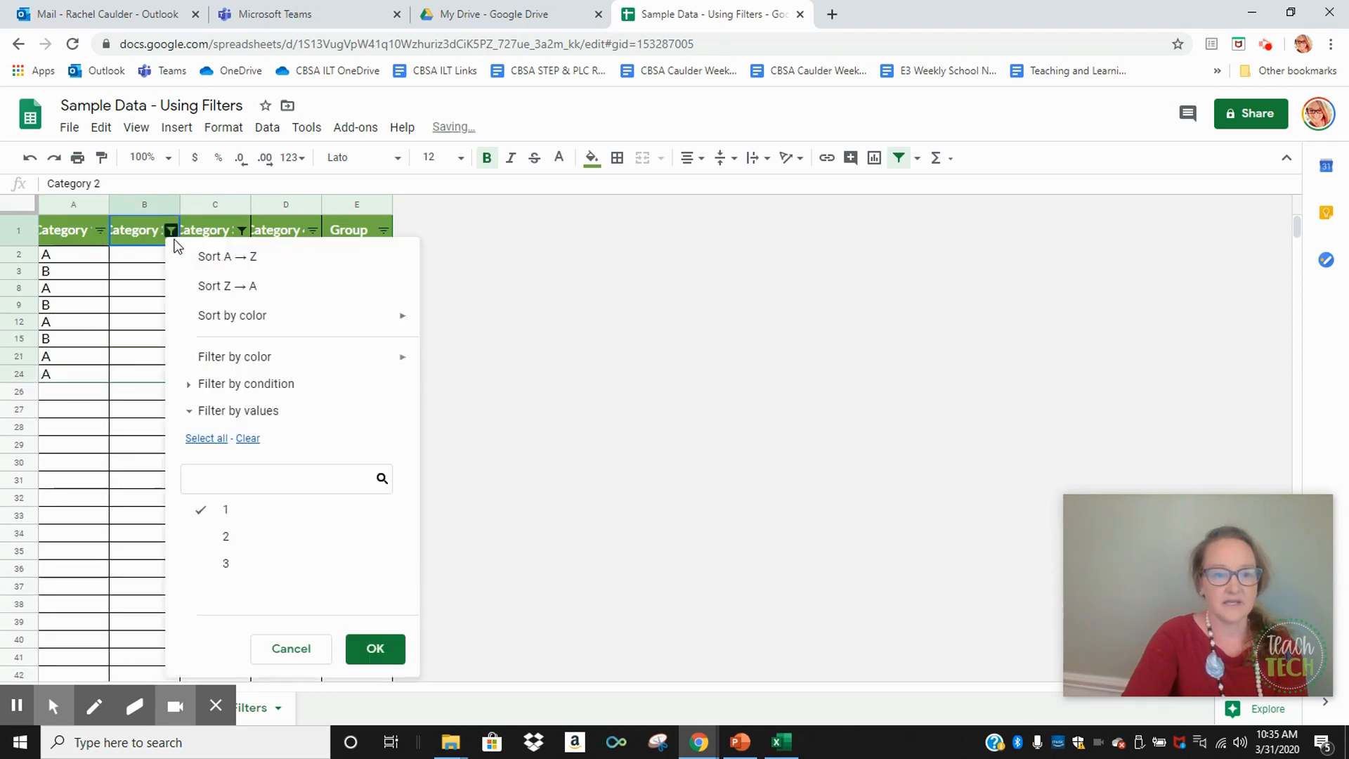
left_click(198, 440)
left_click(368, 647)
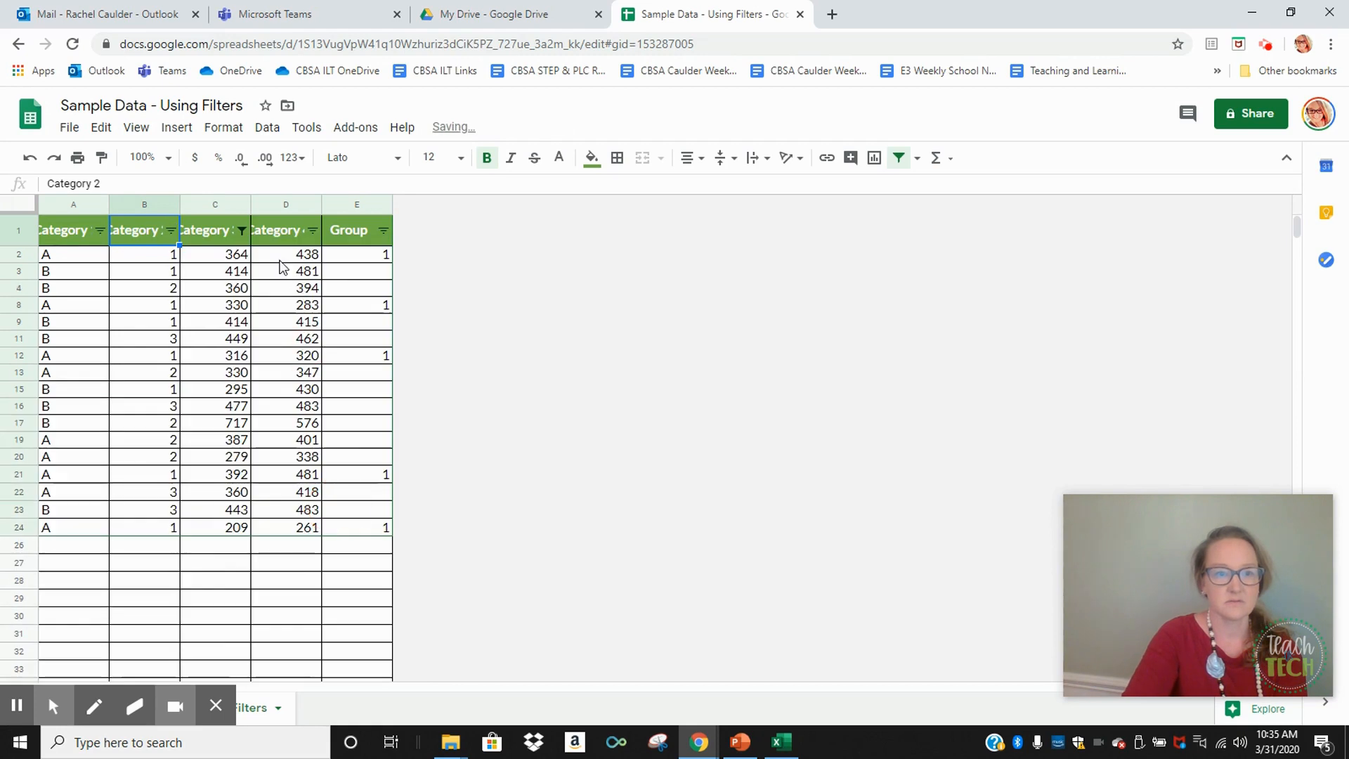
left_click(241, 230)
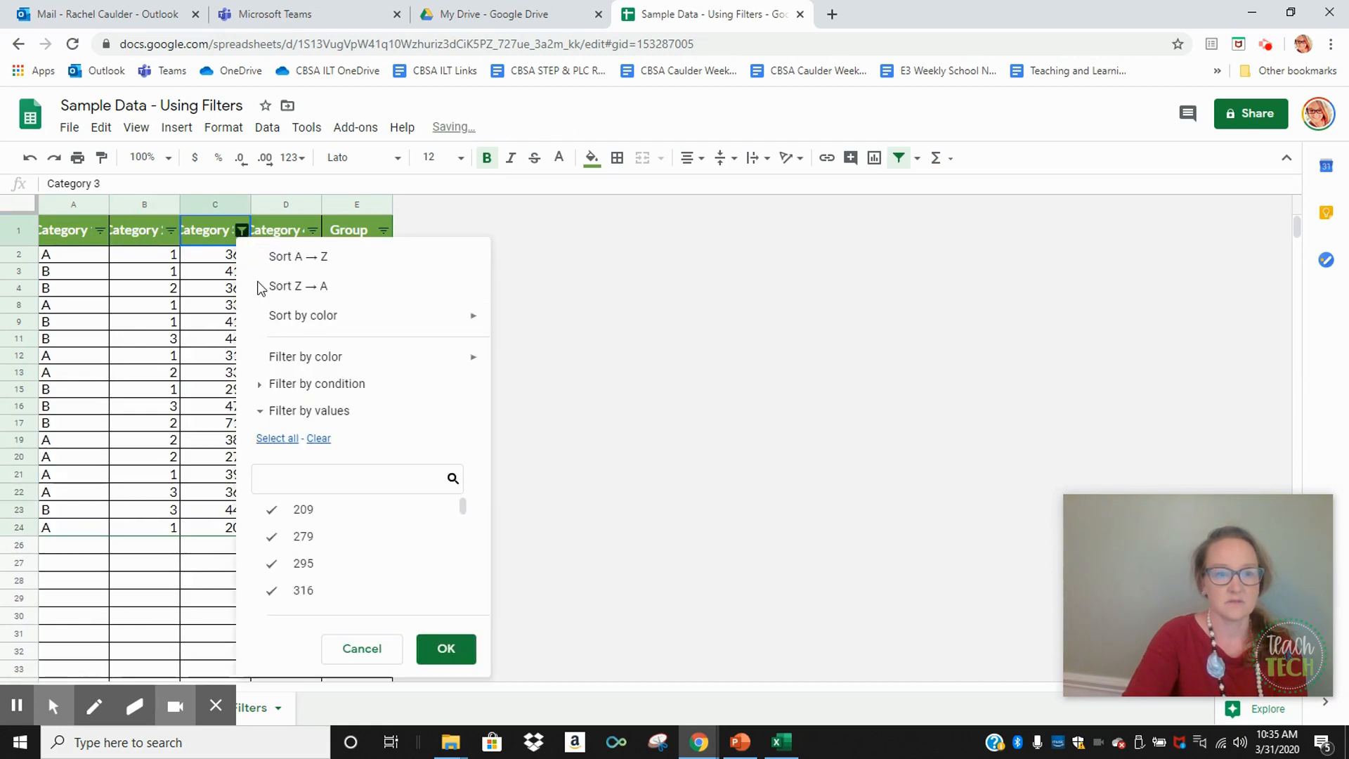
left_click(276, 438)
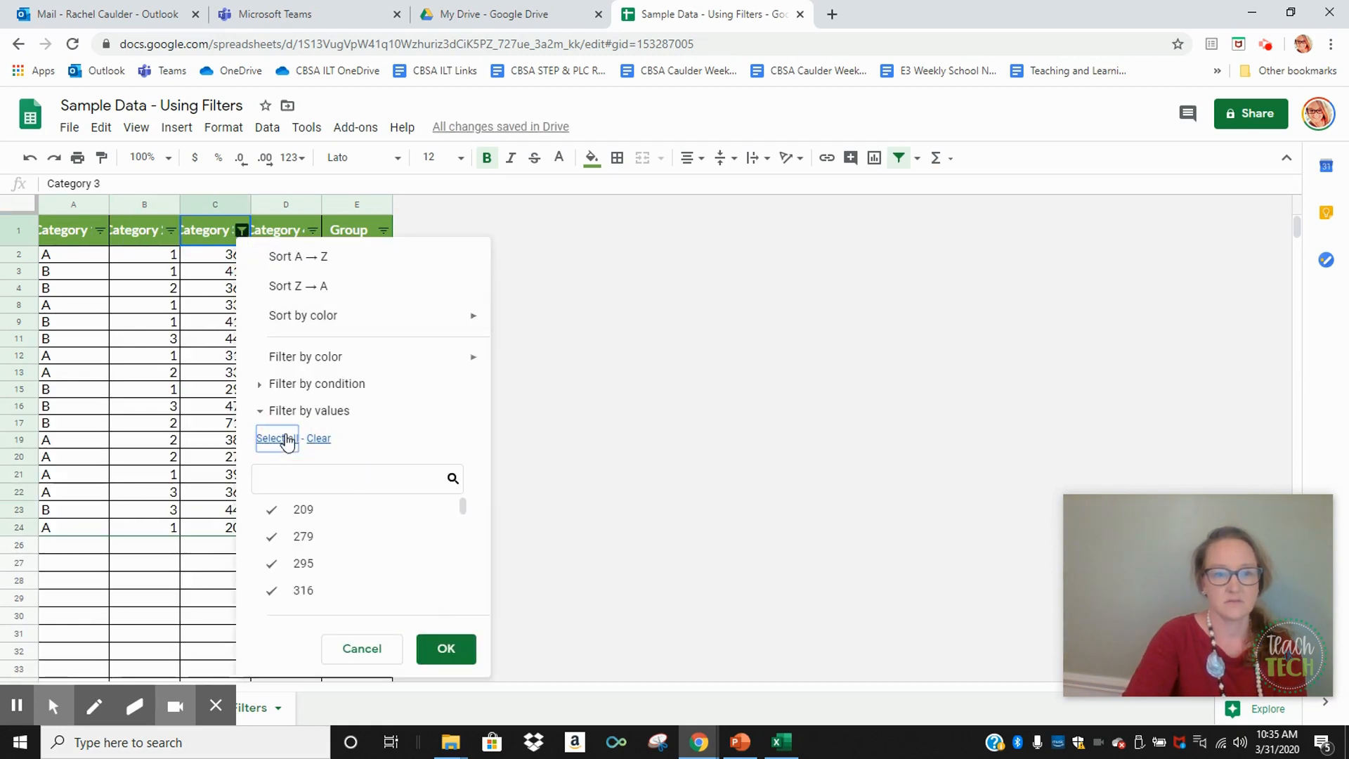
left_click(444, 647)
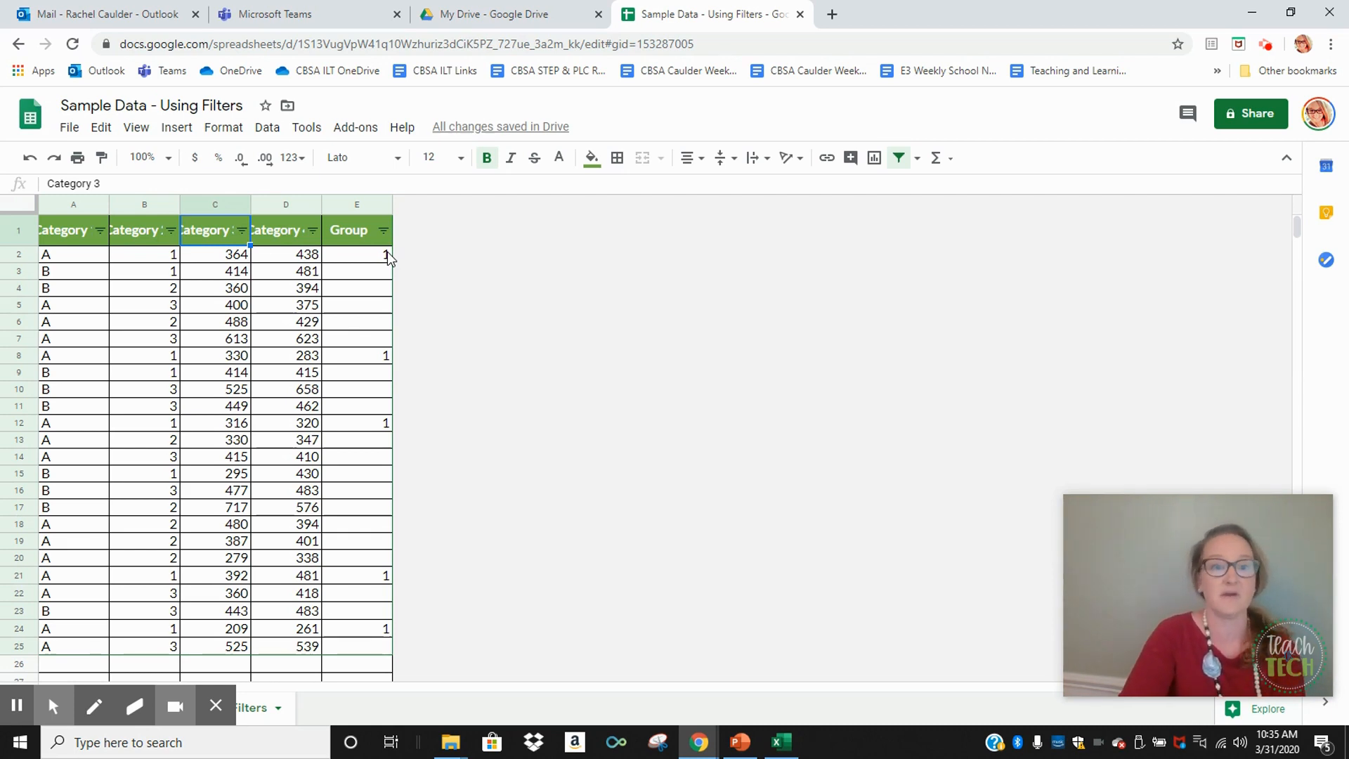
Filter the Group column by values to show only the rows marked 1
left_click(383, 230)
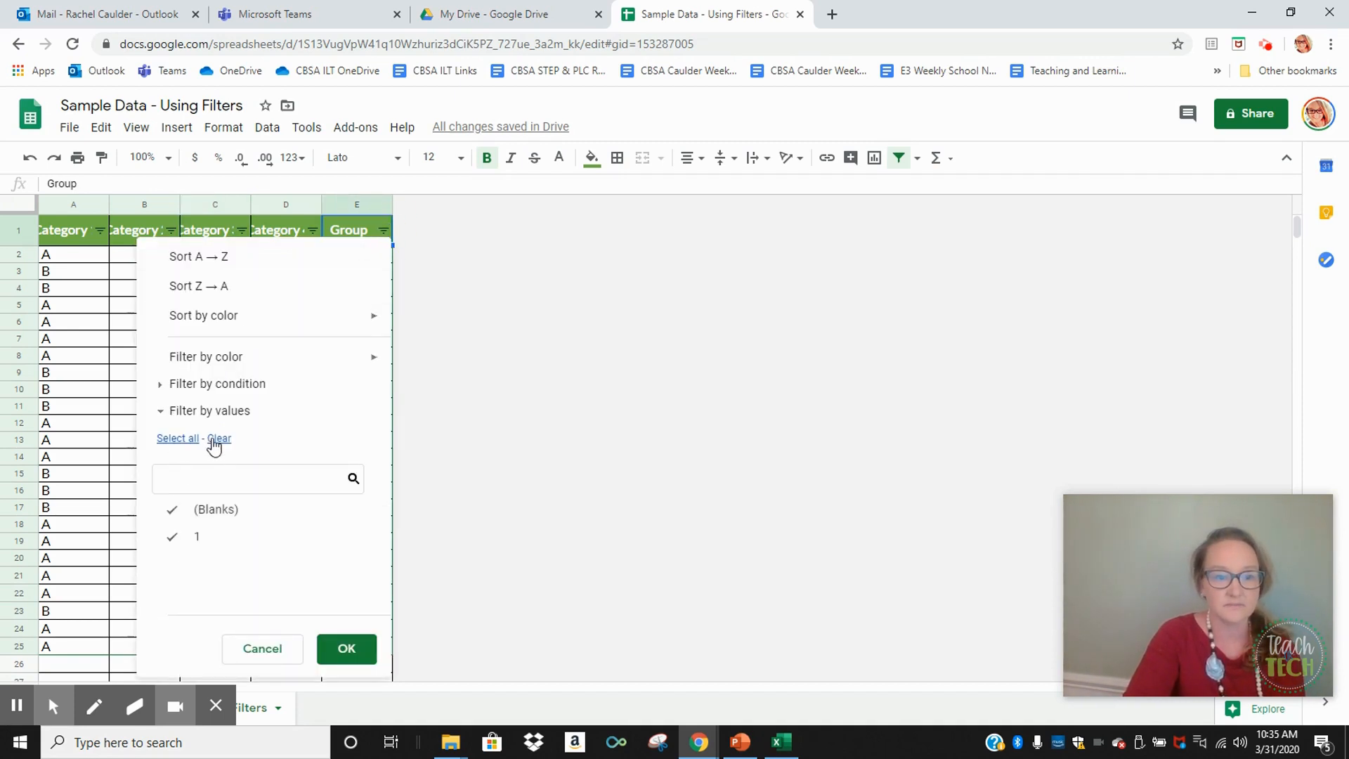
left_click(346, 648)
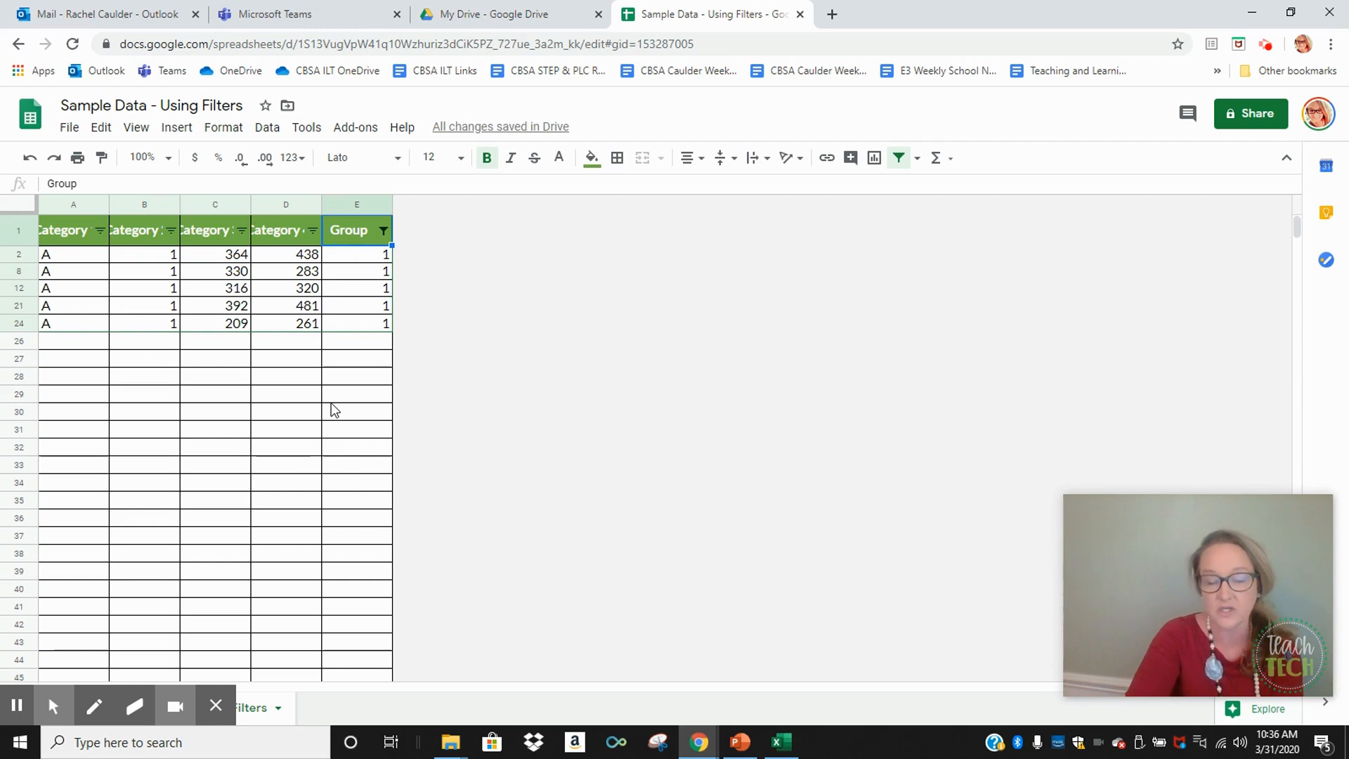
Switch to the Excel copy of the sample data and turn on filtering for its table
left_click(780, 742)
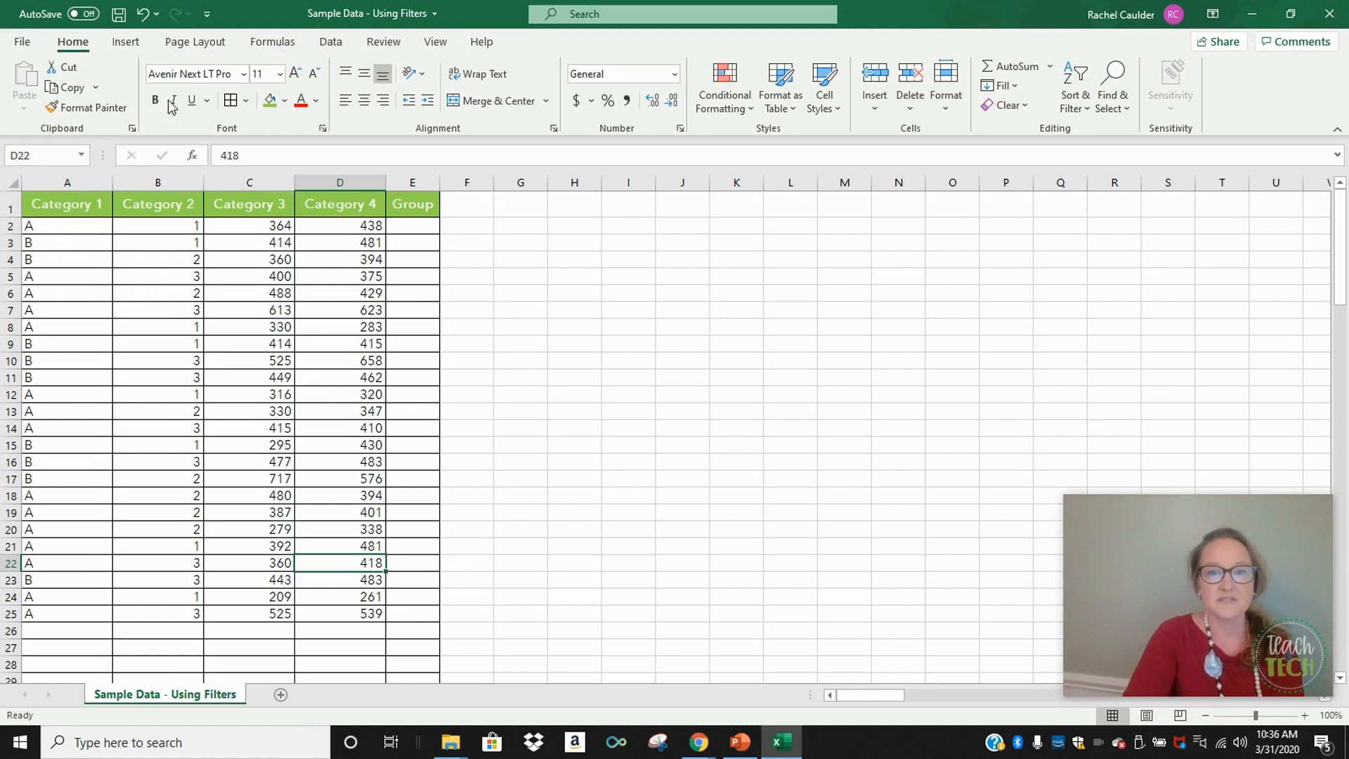
left_click(331, 43)
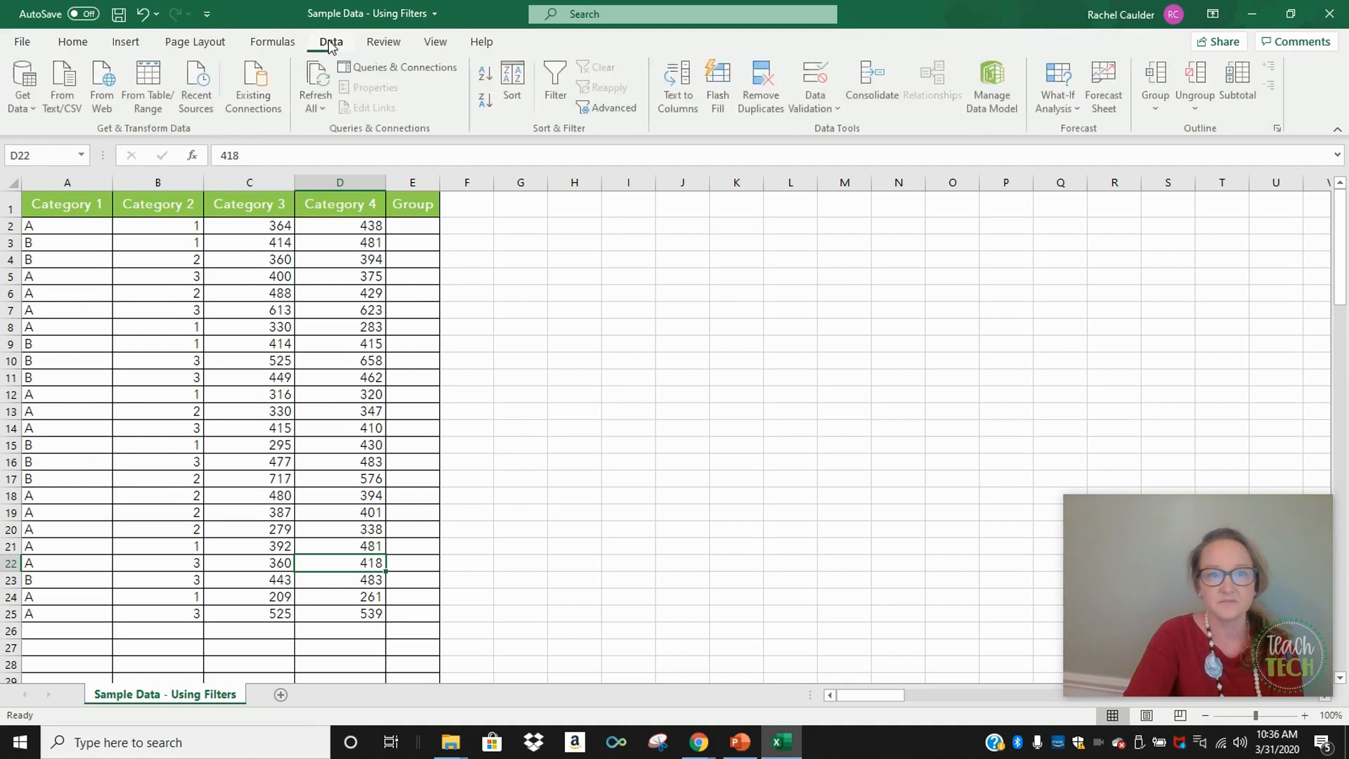
left_click(555, 87)
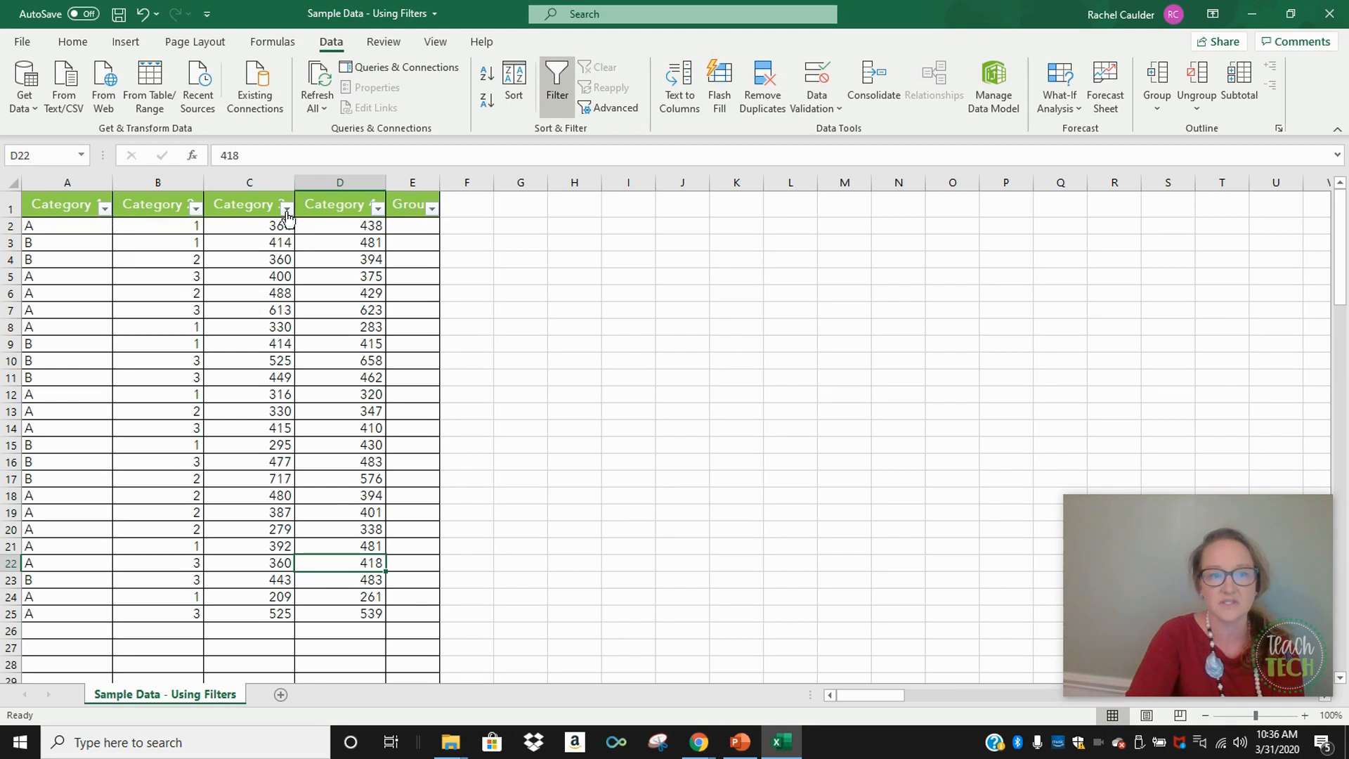
Filter the Excel table's Category 1 column to show only the A rows
left_click(105, 208)
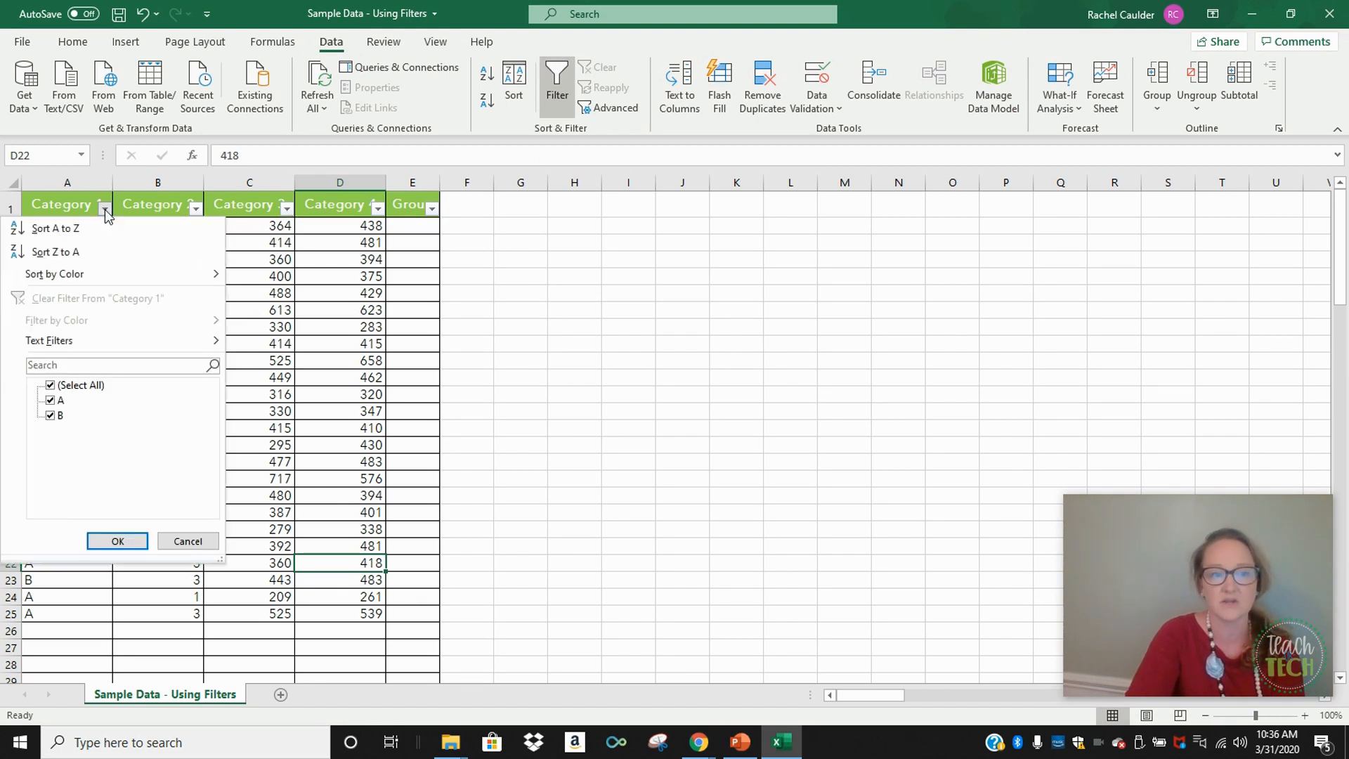
left_click(50, 385)
left_click(50, 415)
left_click(50, 400)
left_click(50, 416)
left_click(117, 544)
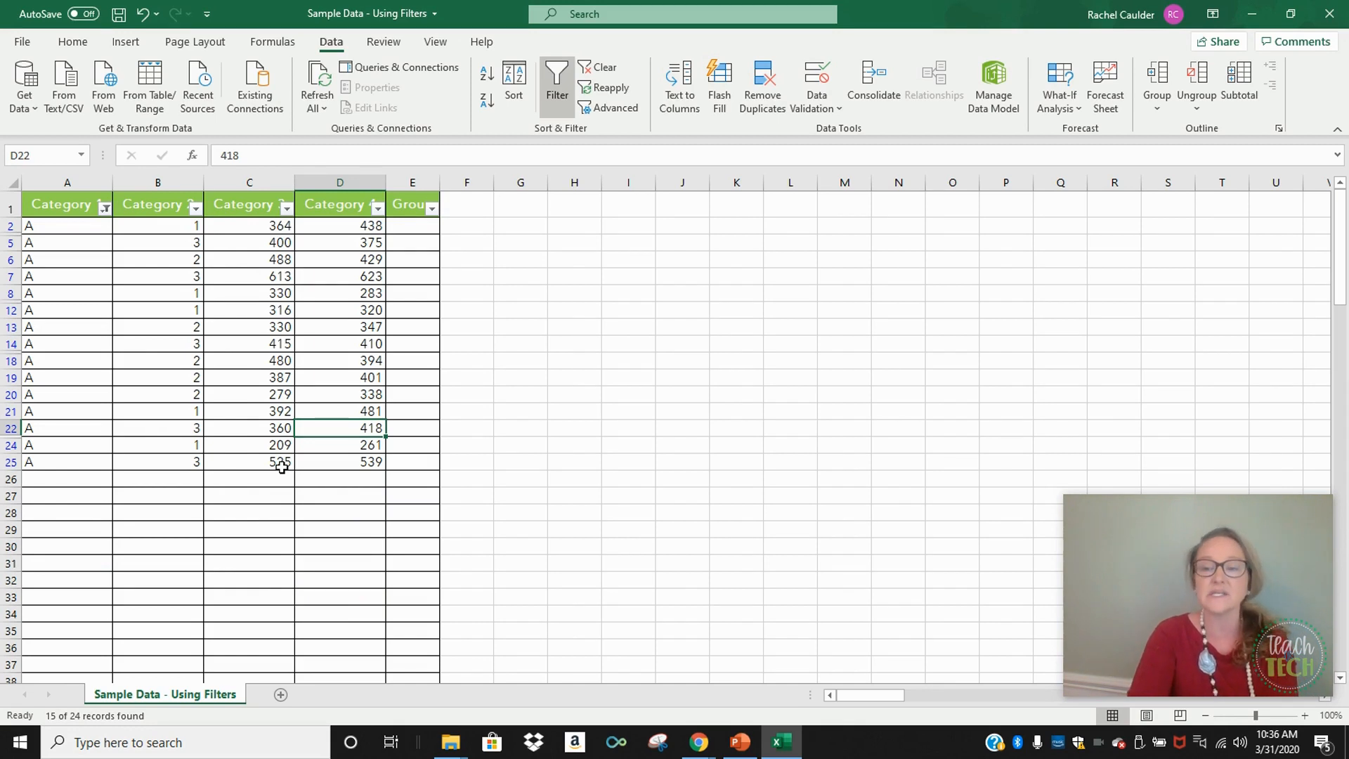
Switch back to the Google Sheets spreadsheet in Chrome
left_click(696, 746)
left_click(572, 664)
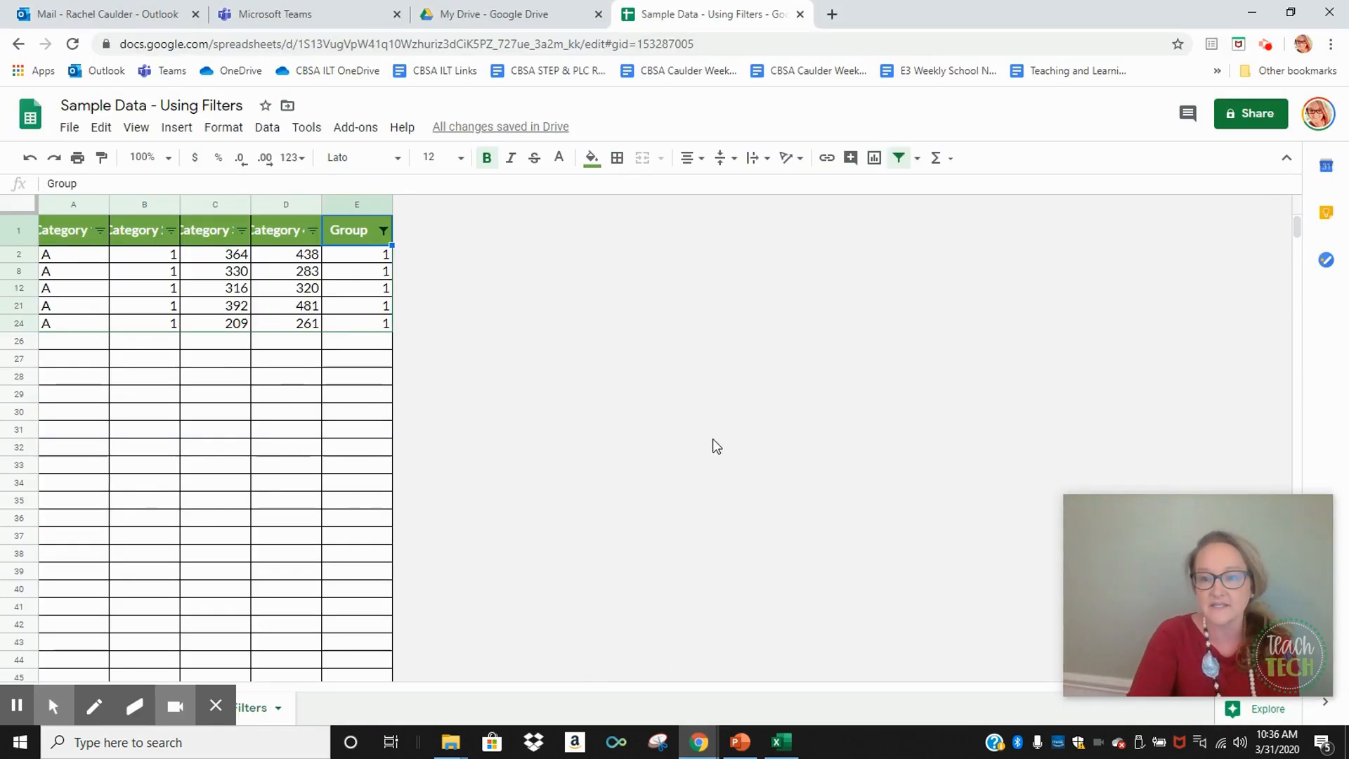